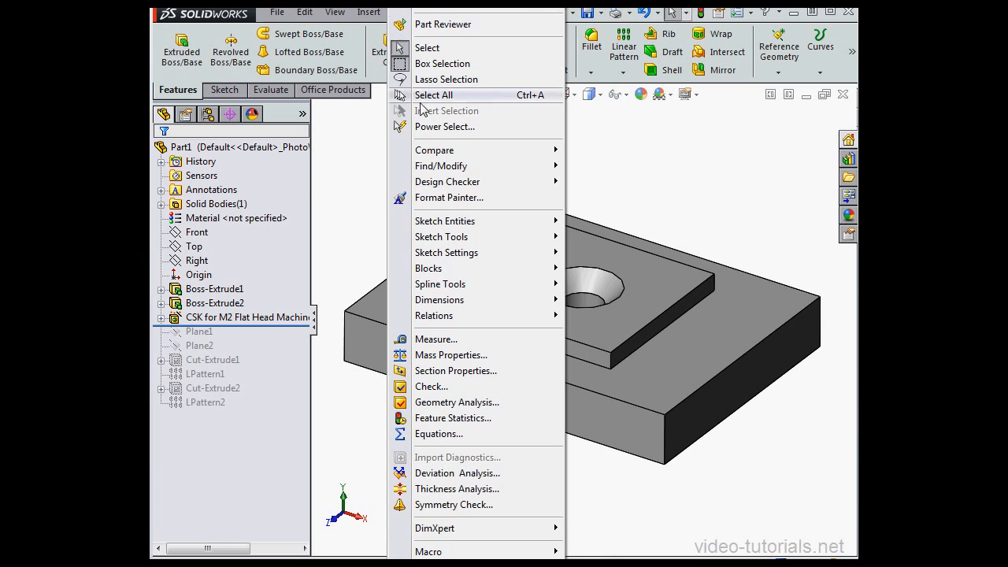
# Open Geometry Analysis and review its insignificant geometry, sharp angles and discontinuous geometry options
pyautogui.click(468, 404)
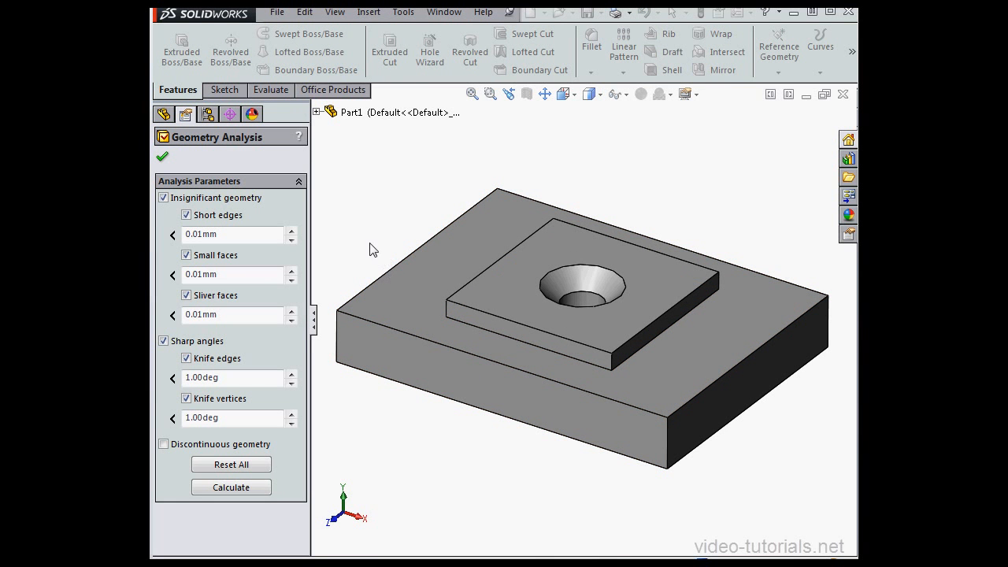
pyautogui.click(161, 198)
pyautogui.click(162, 198)
pyautogui.click(164, 341)
pyautogui.click(163, 341)
pyautogui.click(164, 445)
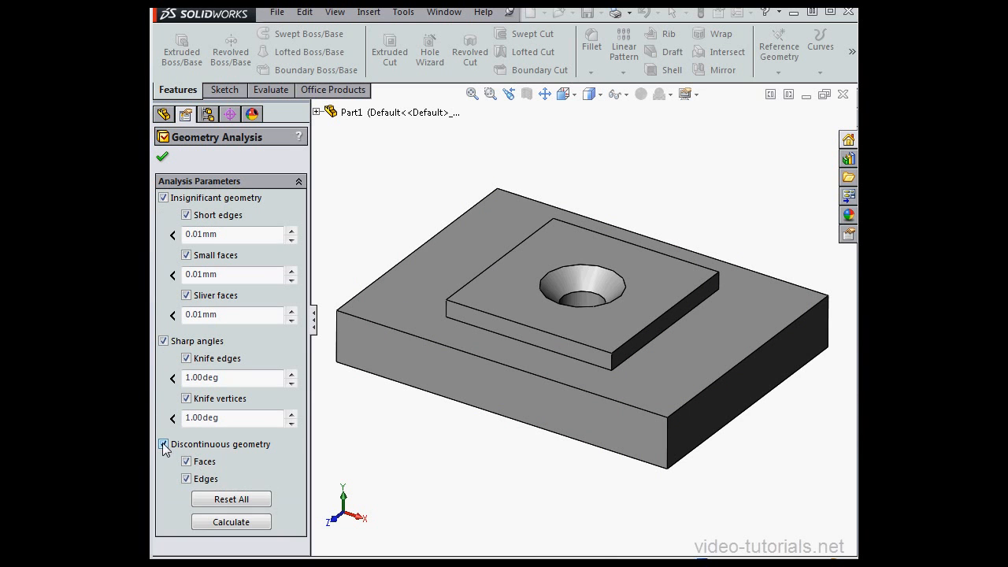
pyautogui.click(164, 445)
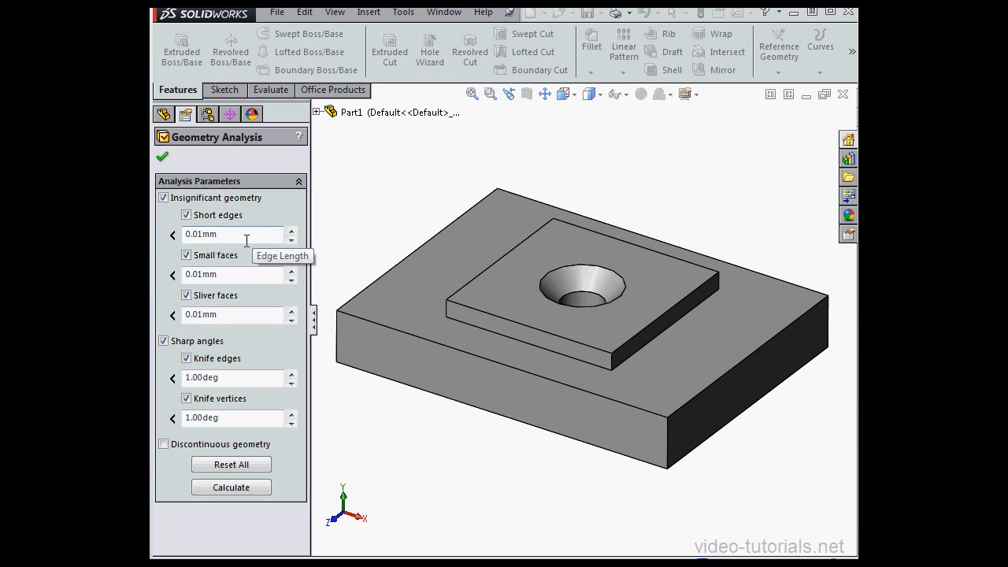
# Review the analysis limits and calculate the geometry analysis for insignificant geometry and sharp angles, without discontinuous geometry
pyautogui.moveTo(219, 235); pyautogui.dragTo(180, 236)
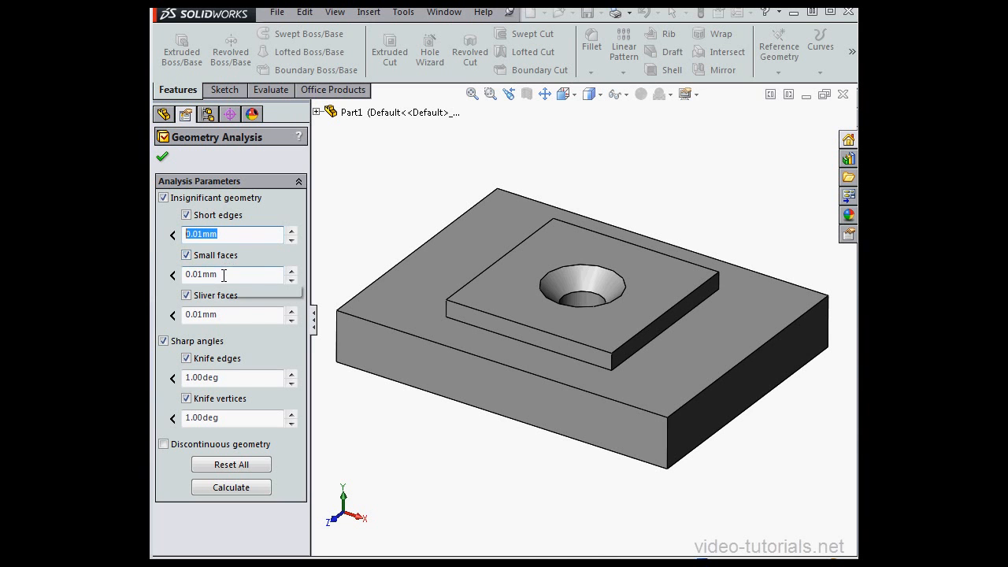
pyautogui.moveTo(217, 274); pyautogui.dragTo(182, 274)
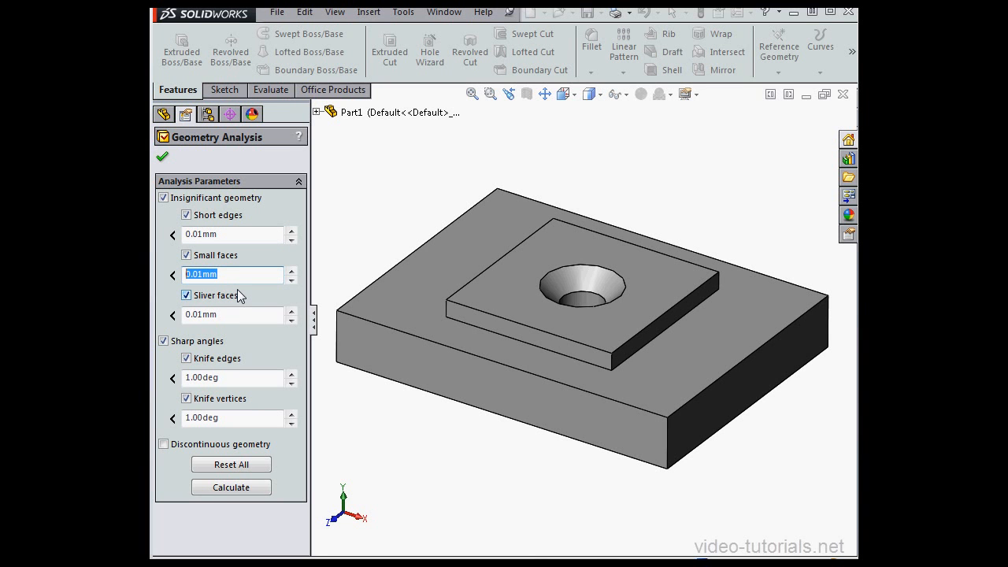
pyautogui.click(237, 290)
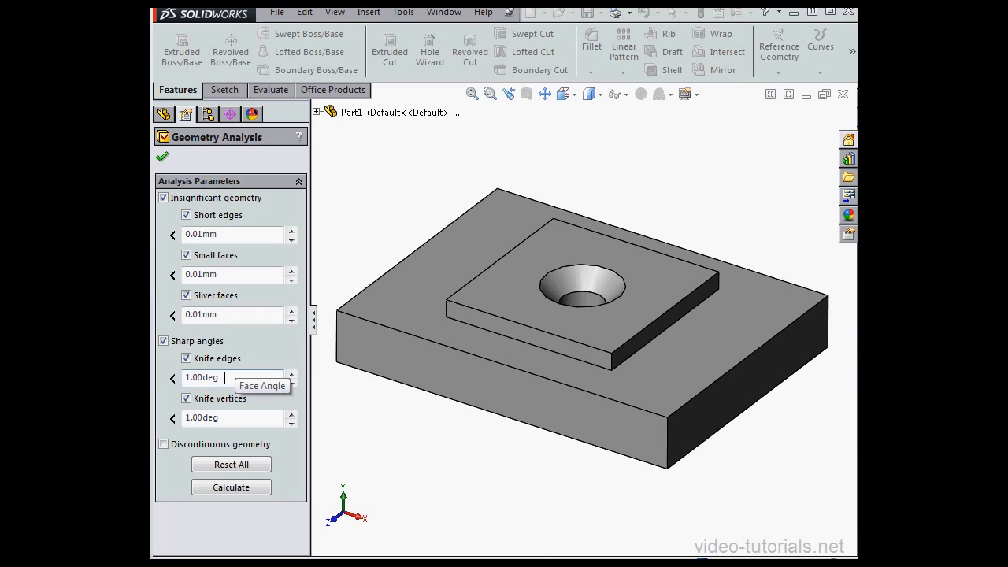
pyautogui.moveTo(225, 378); pyautogui.dragTo(180, 375)
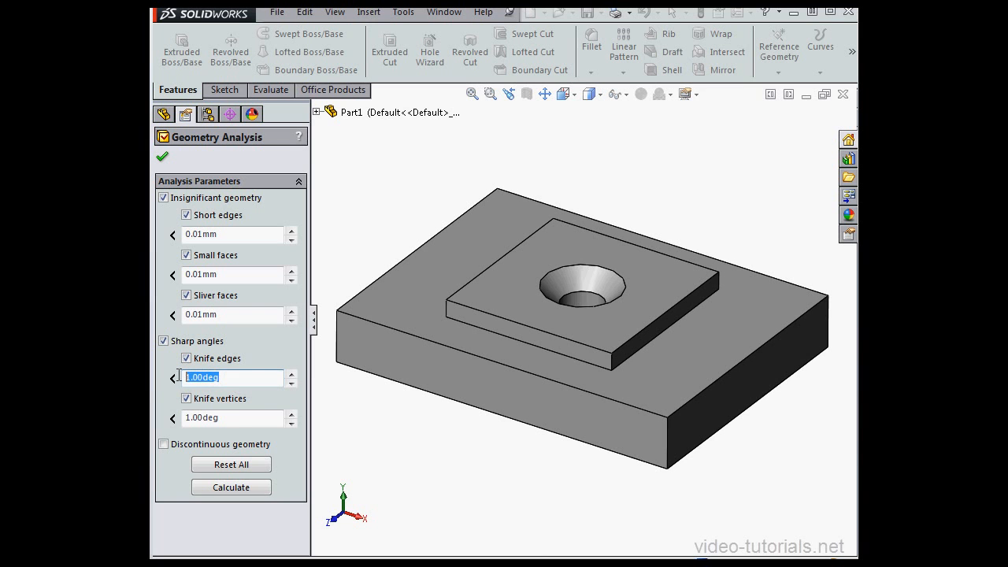
pyautogui.click(240, 417)
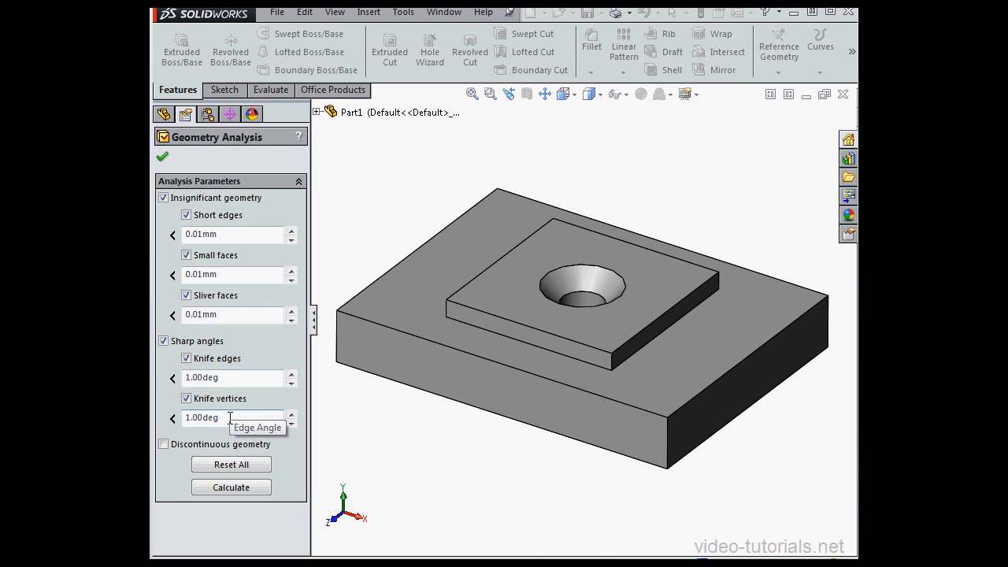
pyautogui.click(227, 418)
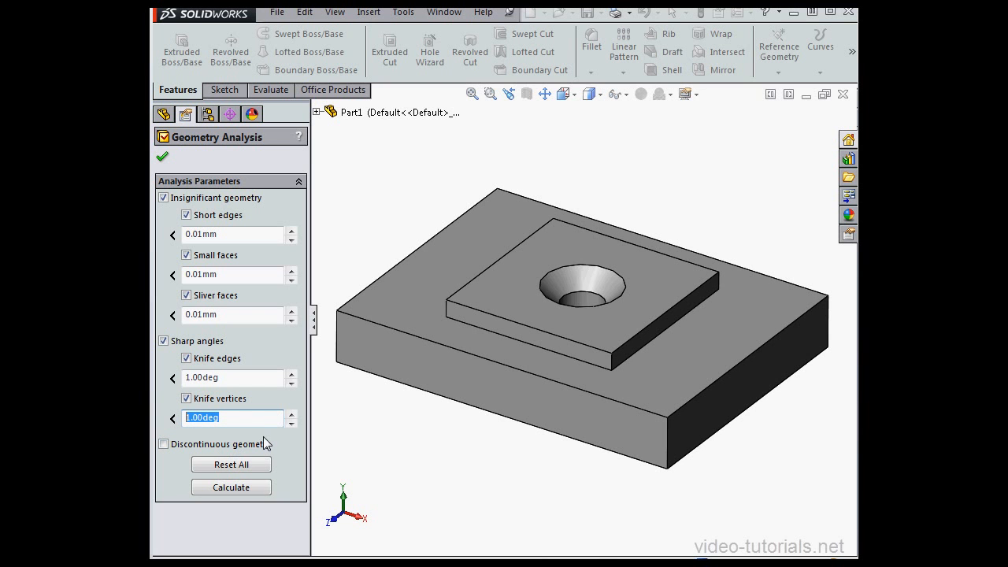
pyautogui.click(163, 444)
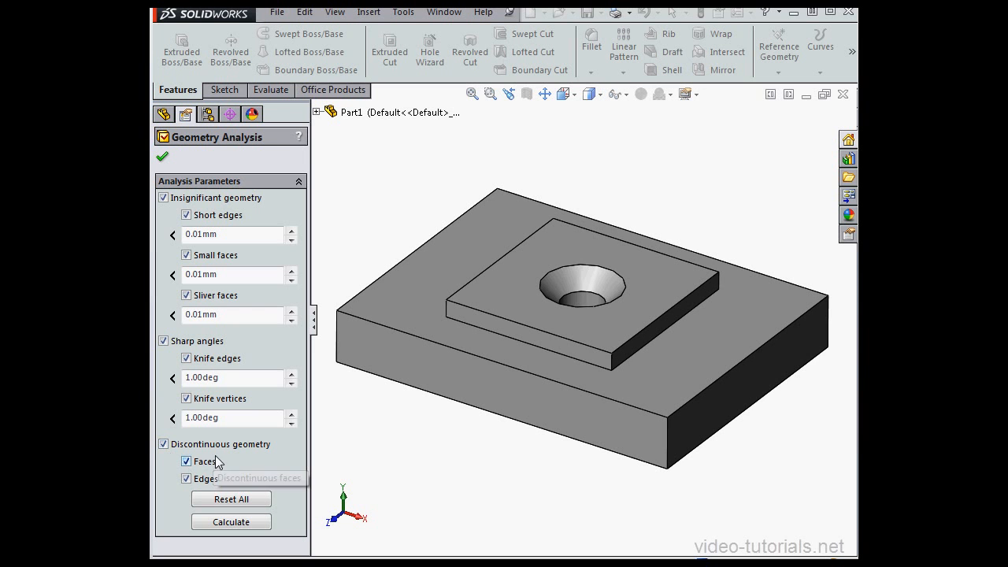
pyautogui.click(163, 444)
pyautogui.click(229, 488)
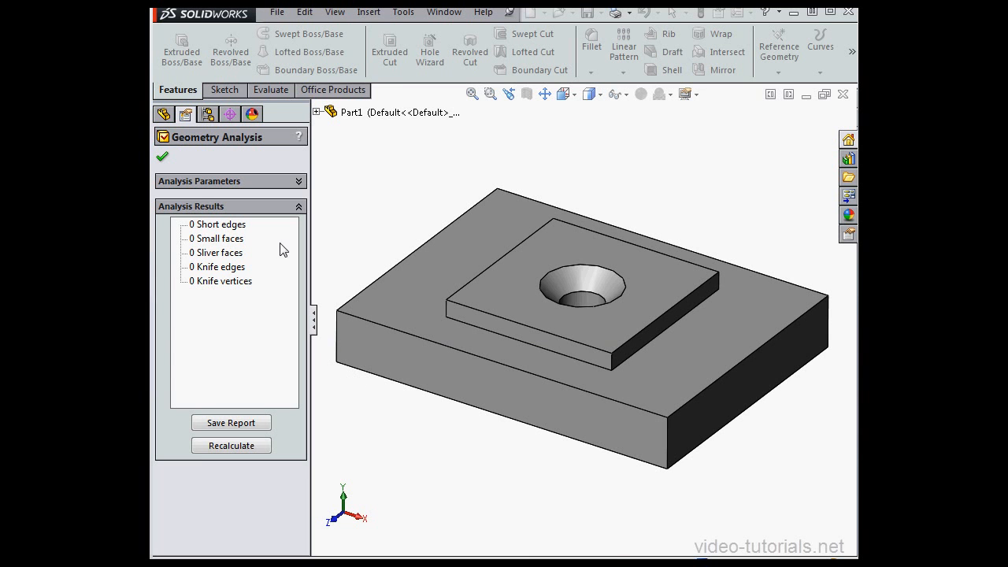
pyautogui.click(163, 157)
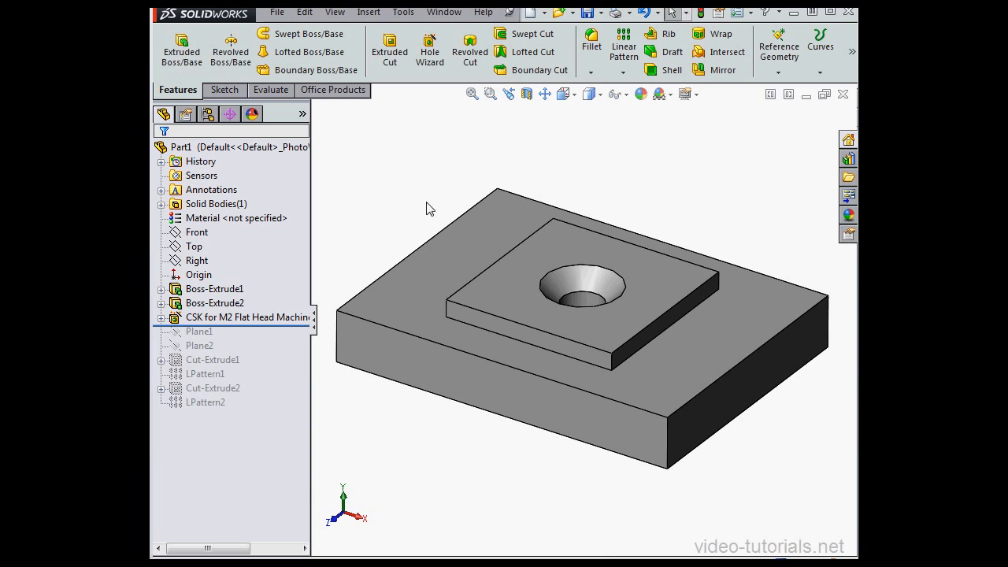
# Add a 0.01 mm constant-size fillet to the front edge where the raised block meets the base plate
pyautogui.click(591, 47)
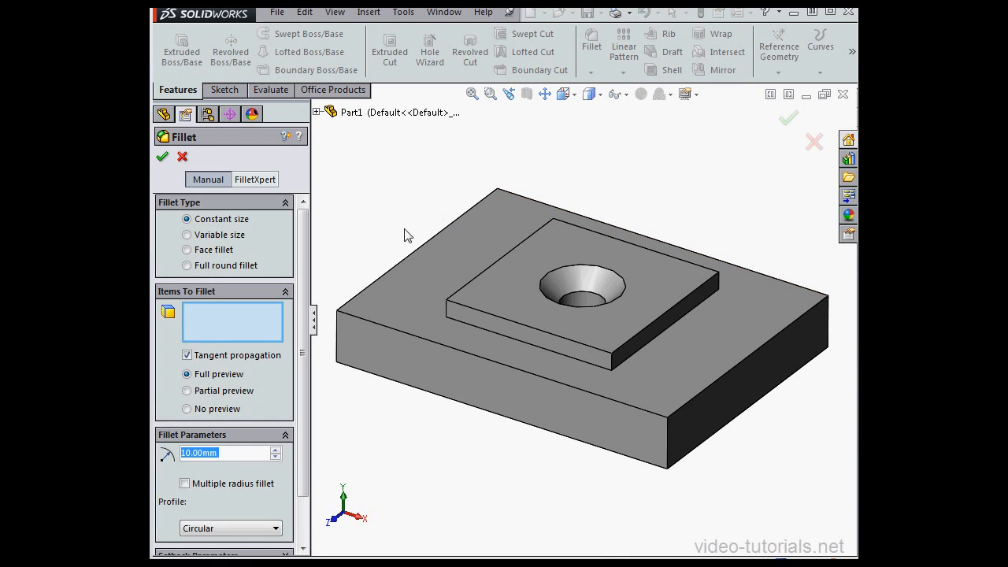
pyautogui.click(500, 332)
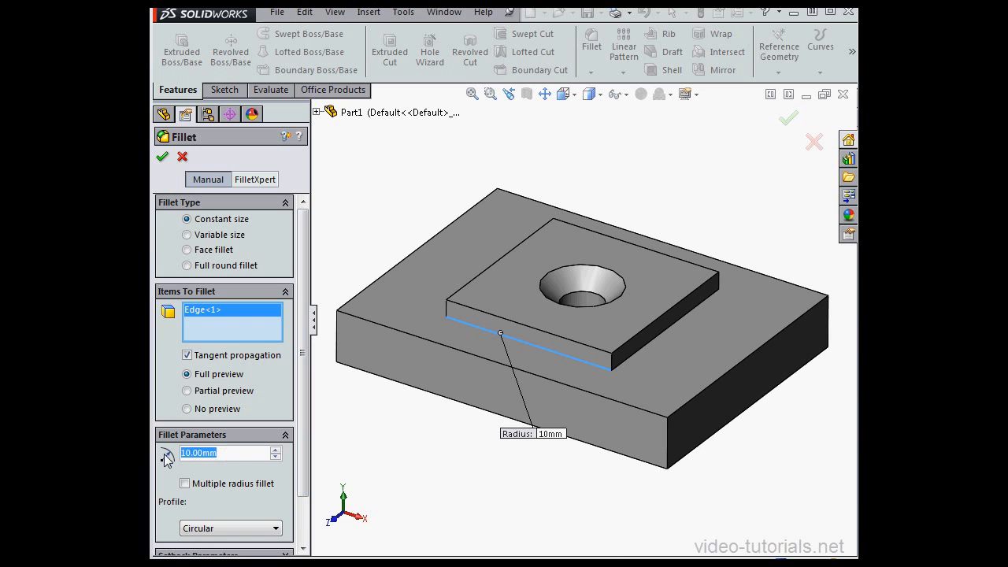
pyautogui.write('.0')
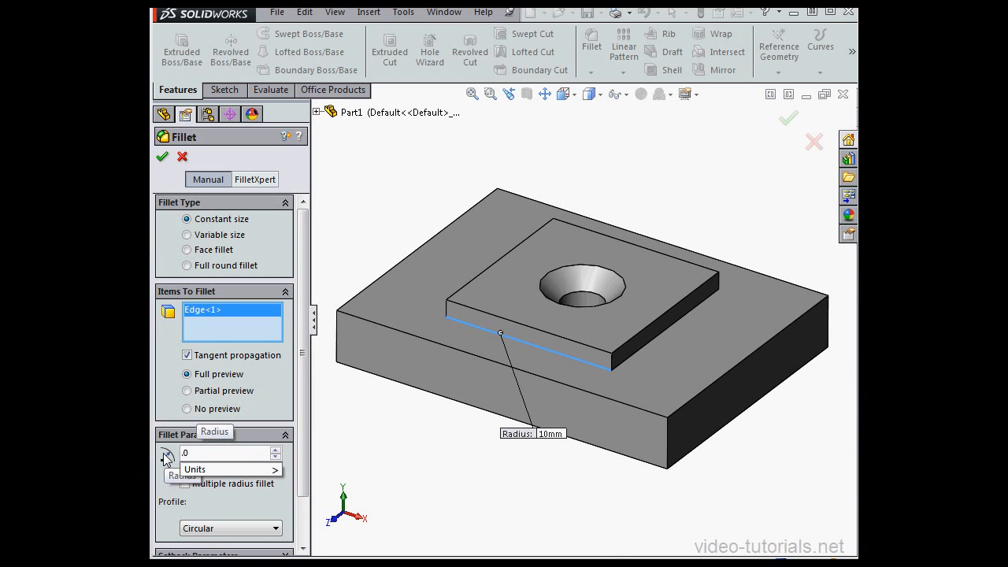
pyautogui.write('1')
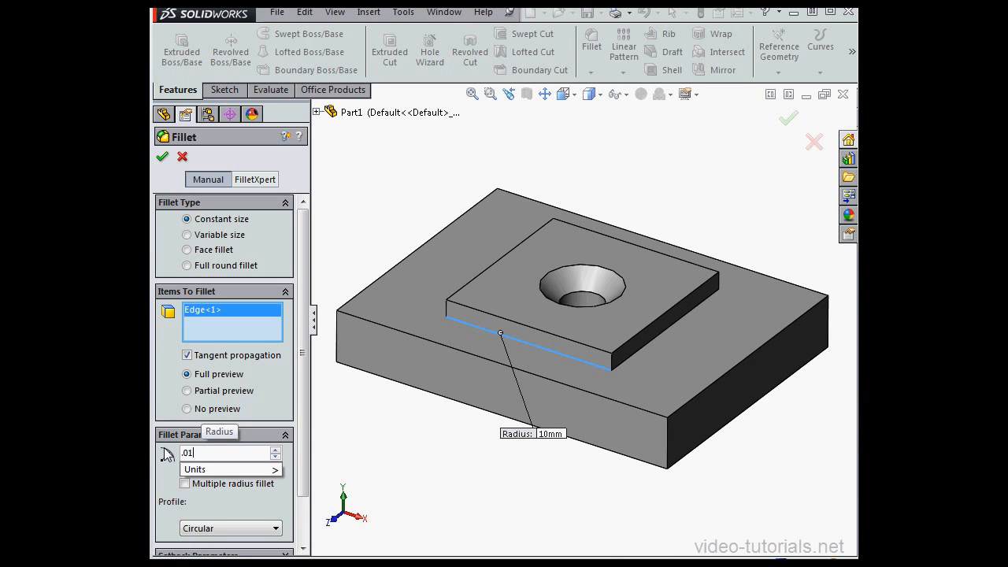
pyautogui.click(161, 159)
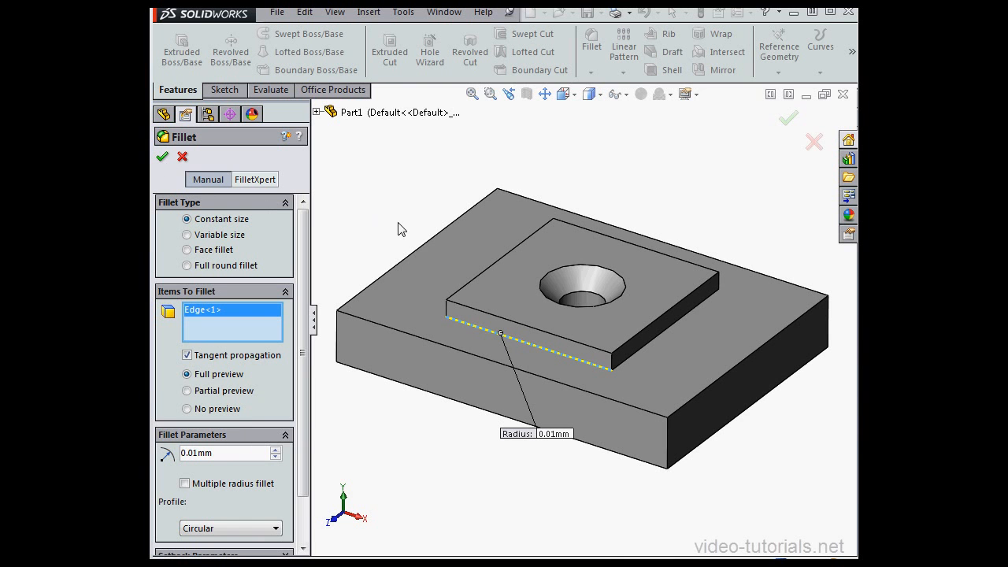
pyautogui.click(163, 157)
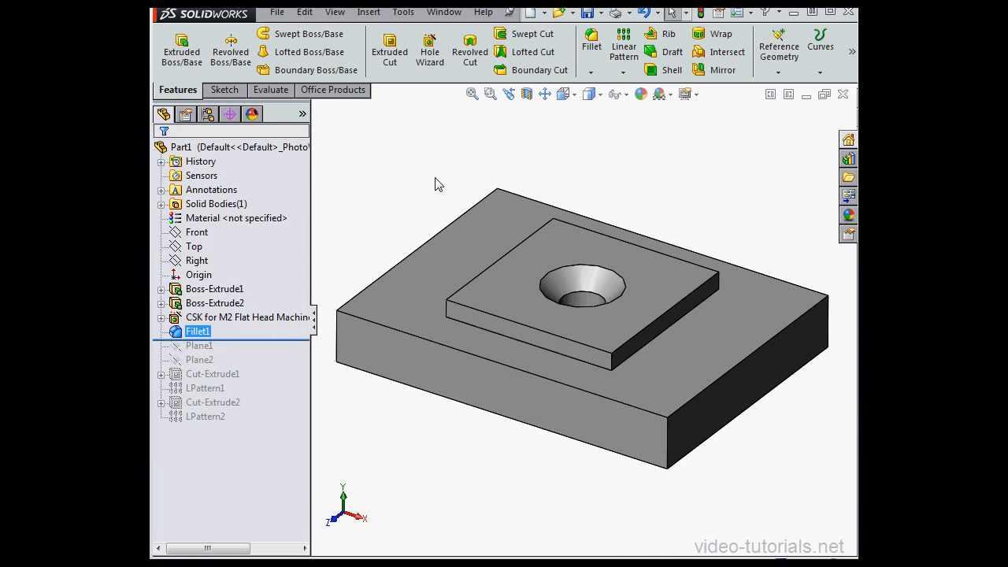
# Calculate a geometry analysis of the filleted part and expand the knife vertices results
pyautogui.click(403, 12)
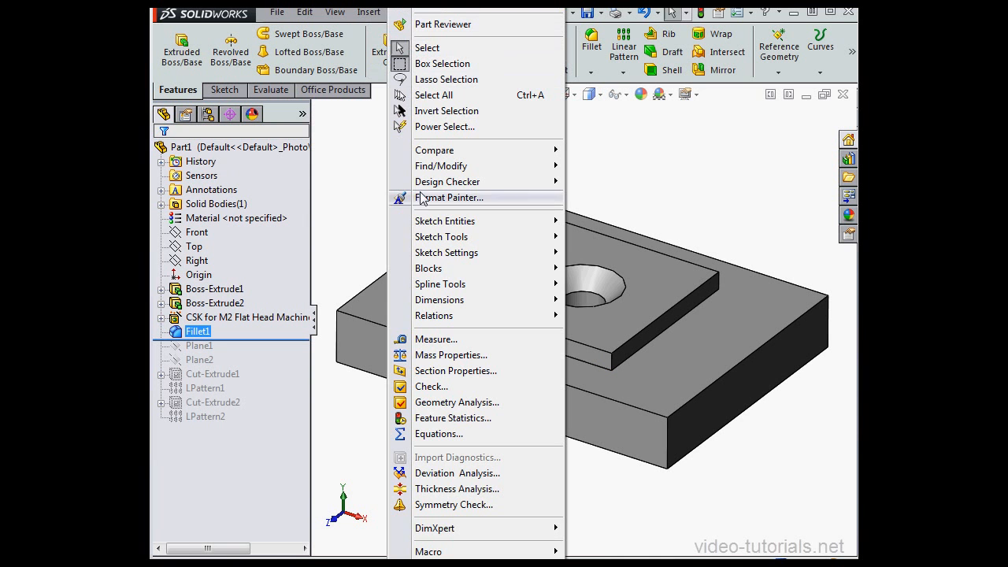
pyautogui.click(476, 404)
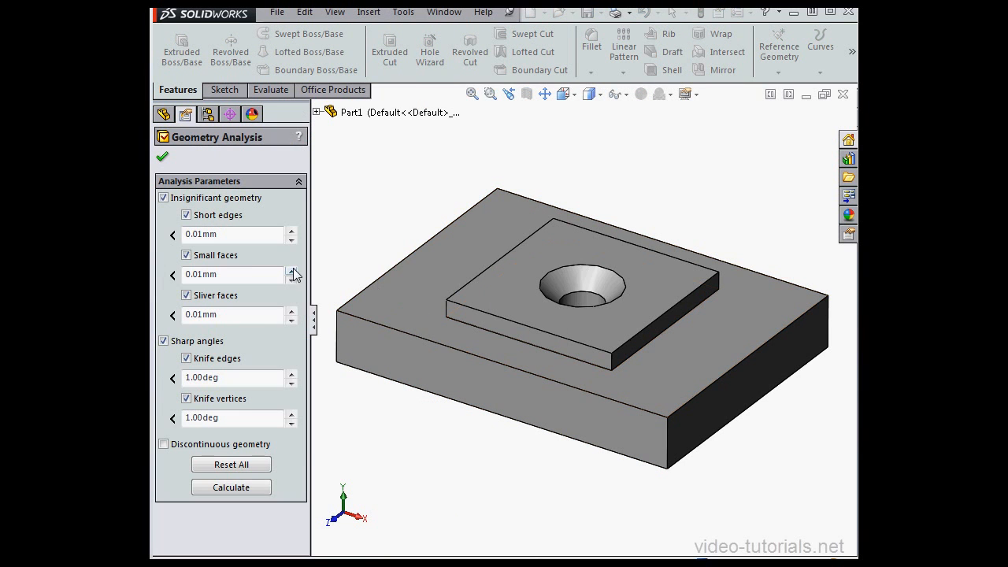
pyautogui.click(246, 487)
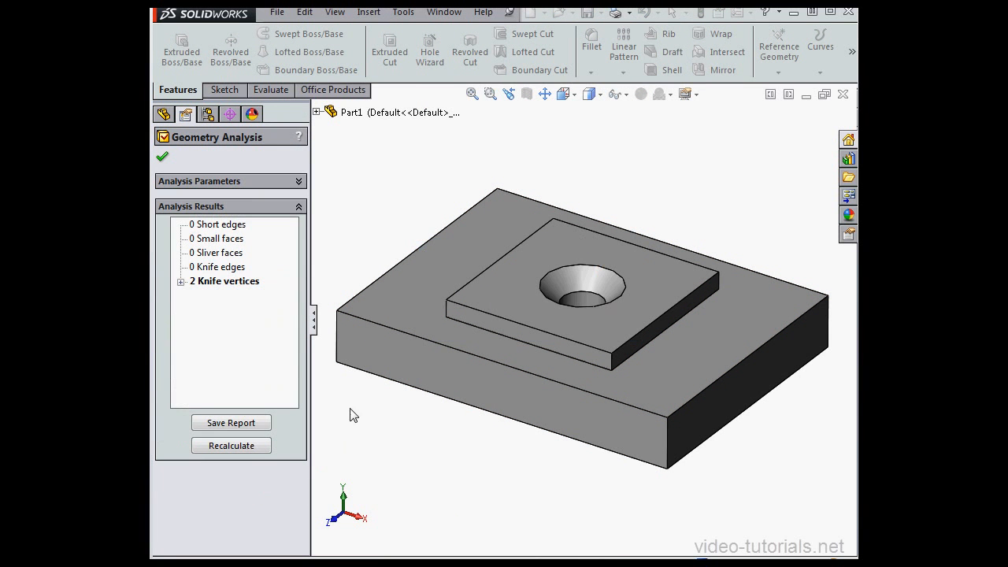
pyautogui.click(180, 281)
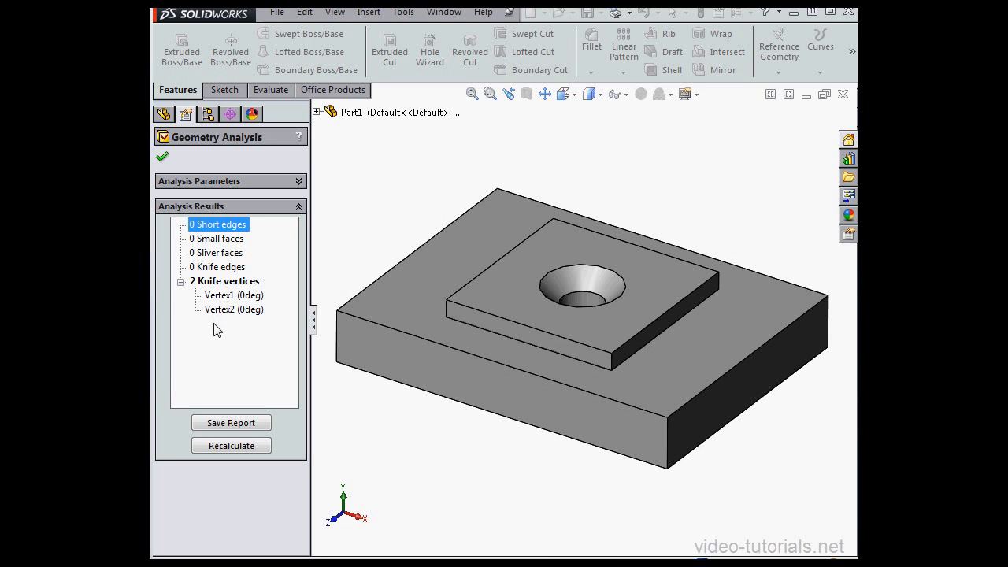
# Examine both knife vertices in the model, inspect the fillet's front corner up close, and close the analysis
pyautogui.click(234, 296)
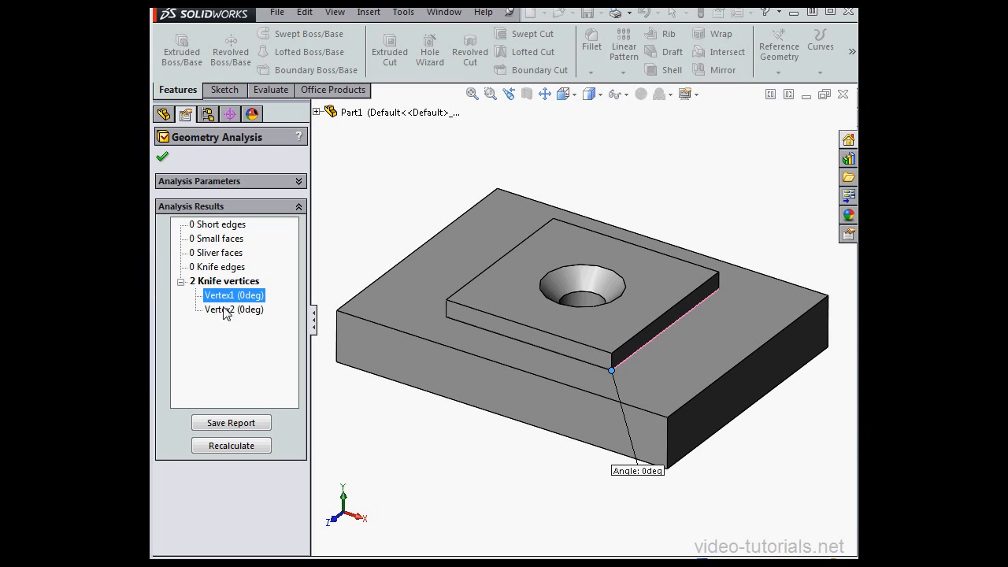
pyautogui.click(233, 310)
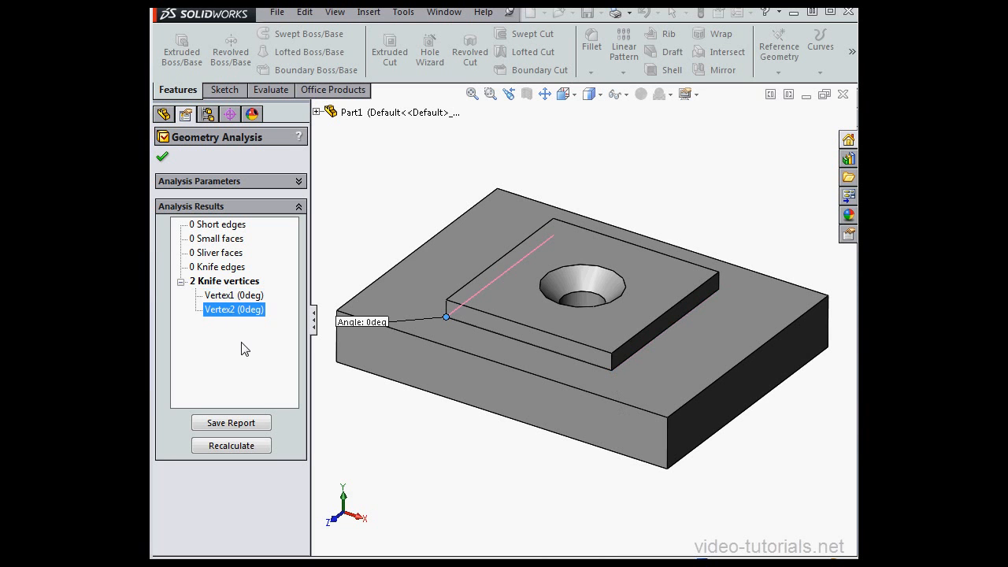
pyautogui.click(249, 300)
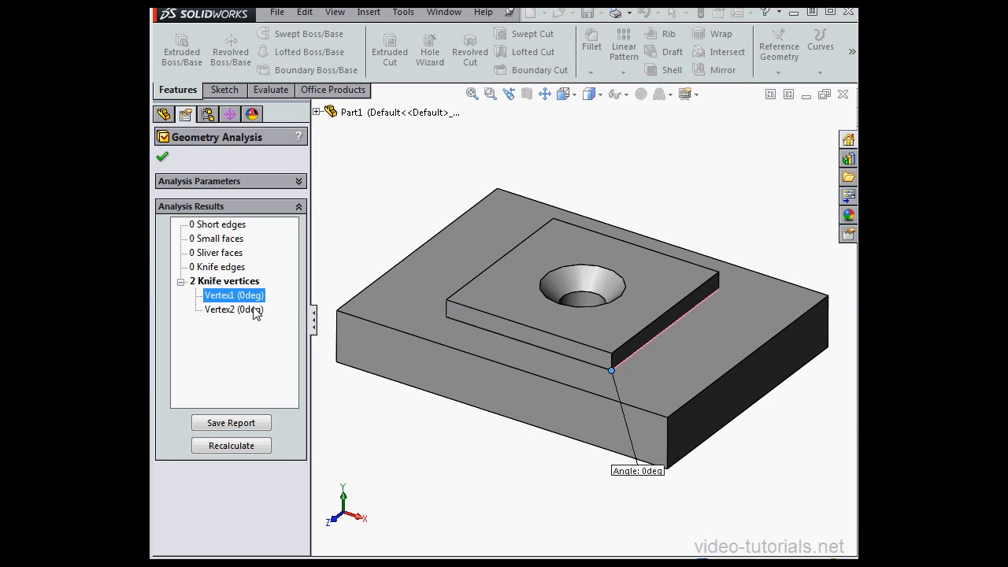
pyautogui.click(491, 94)
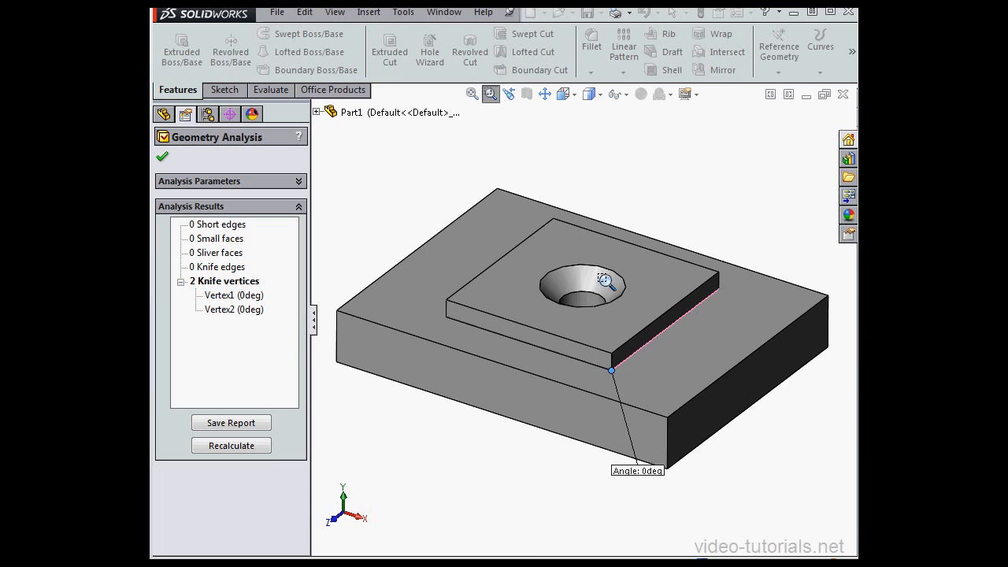
pyautogui.moveTo(606, 365); pyautogui.dragTo(629, 385)
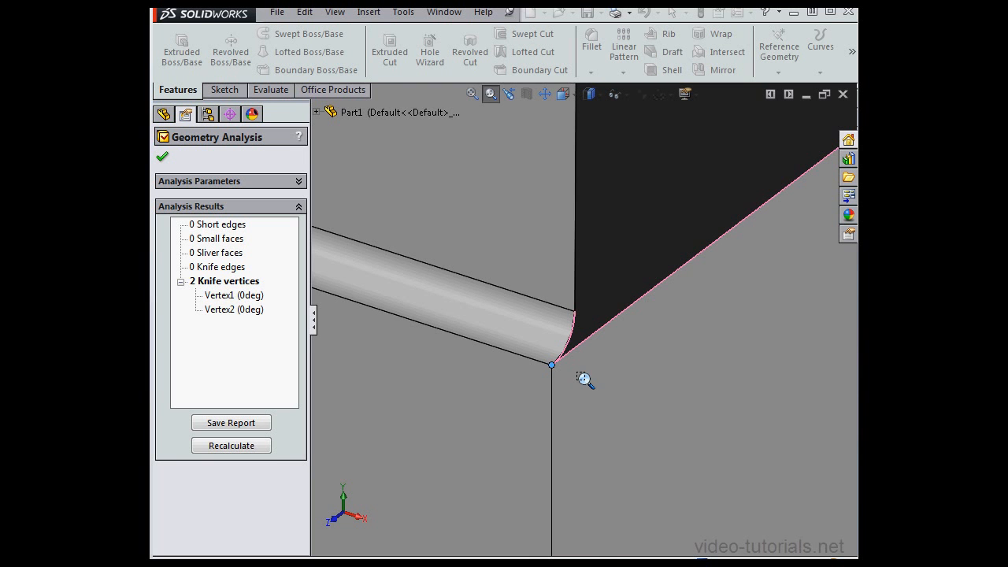
pyautogui.click(162, 156)
pyautogui.click(472, 94)
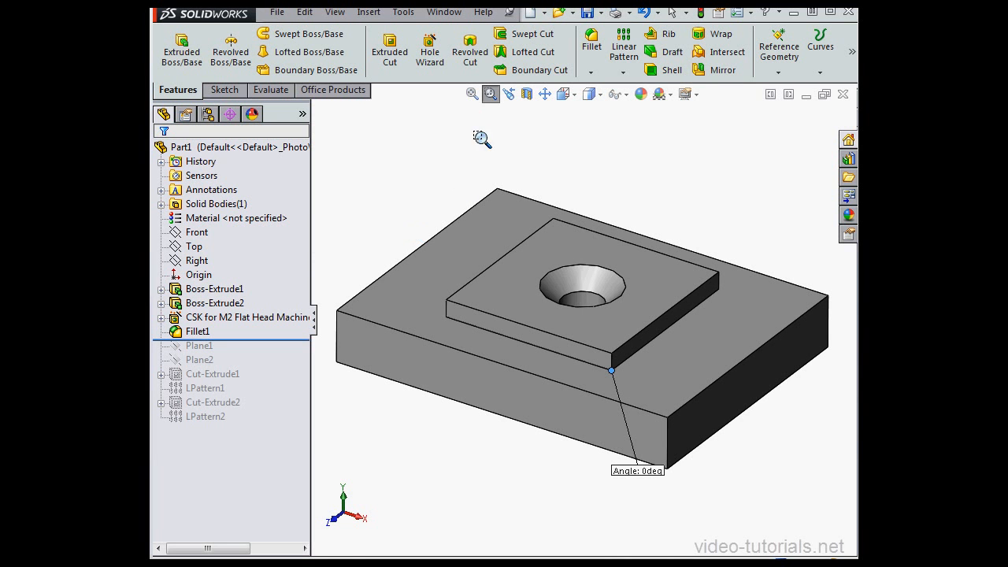
pyautogui.click(490, 94)
# Edit the 0.01 mm fillet to include the other three edges where the raised block meets the base plate
pyautogui.click(232, 317)
pyautogui.click(228, 331)
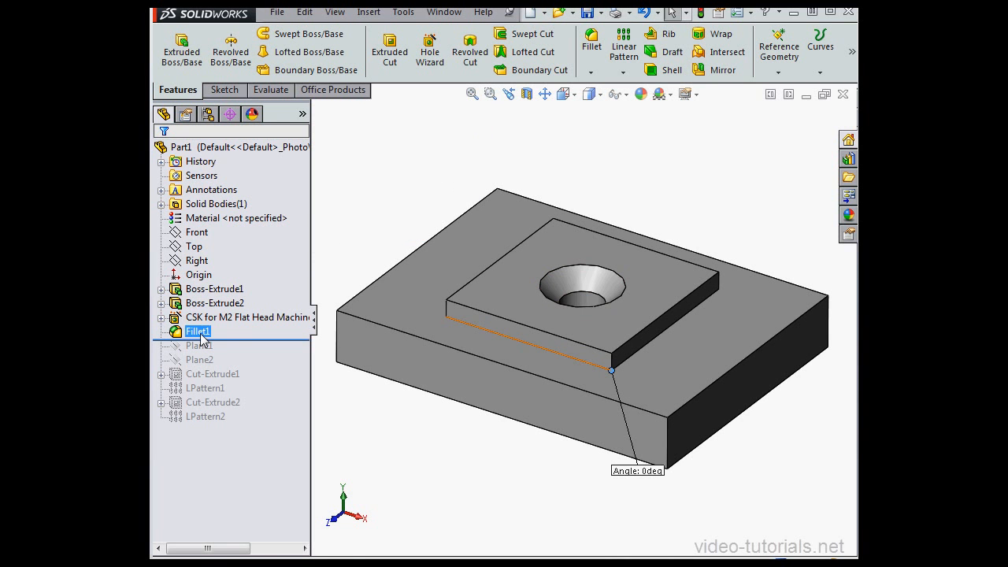
pyautogui.rightClick(202, 333)
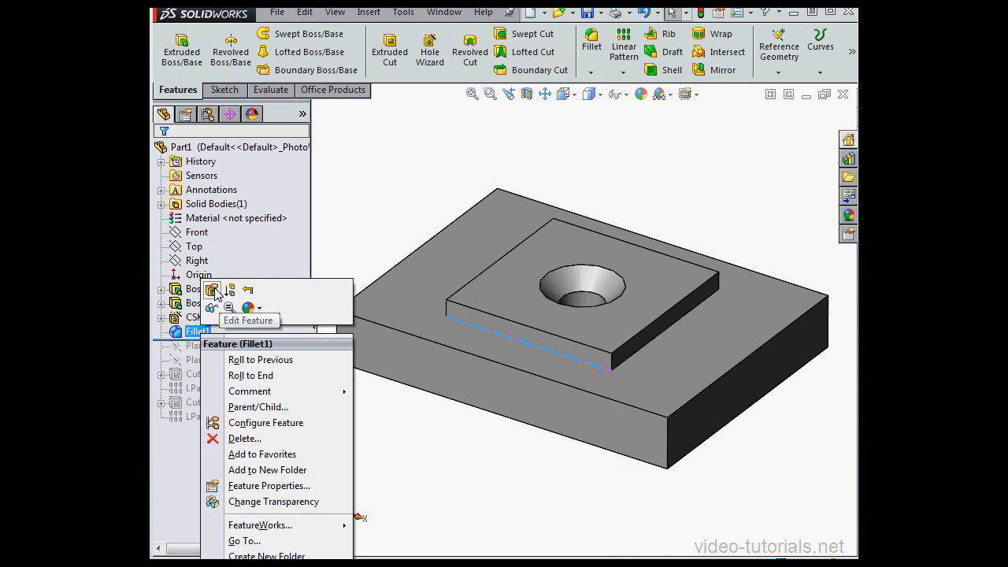
pyautogui.click(213, 290)
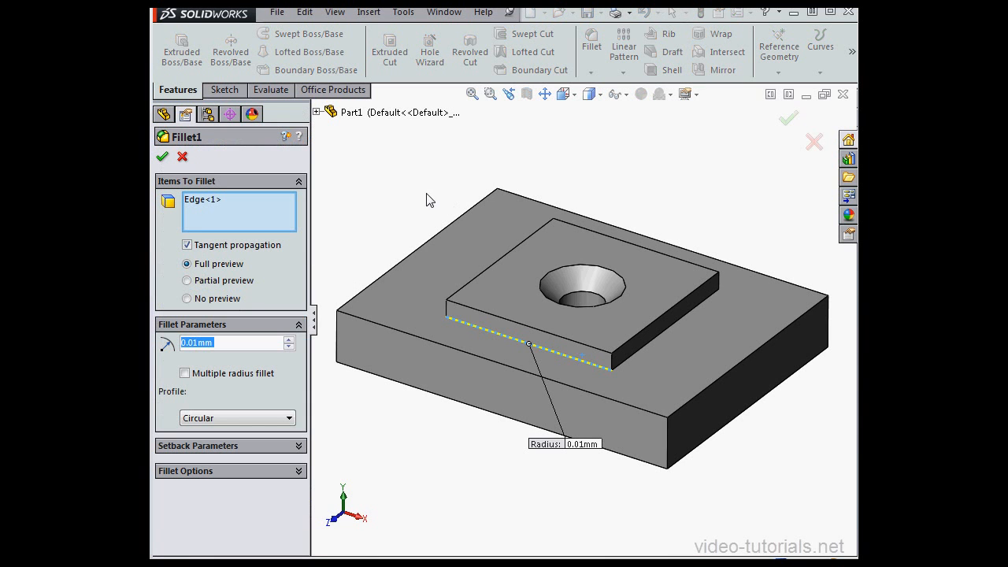
pyautogui.click(647, 351)
pyautogui.click(482, 282)
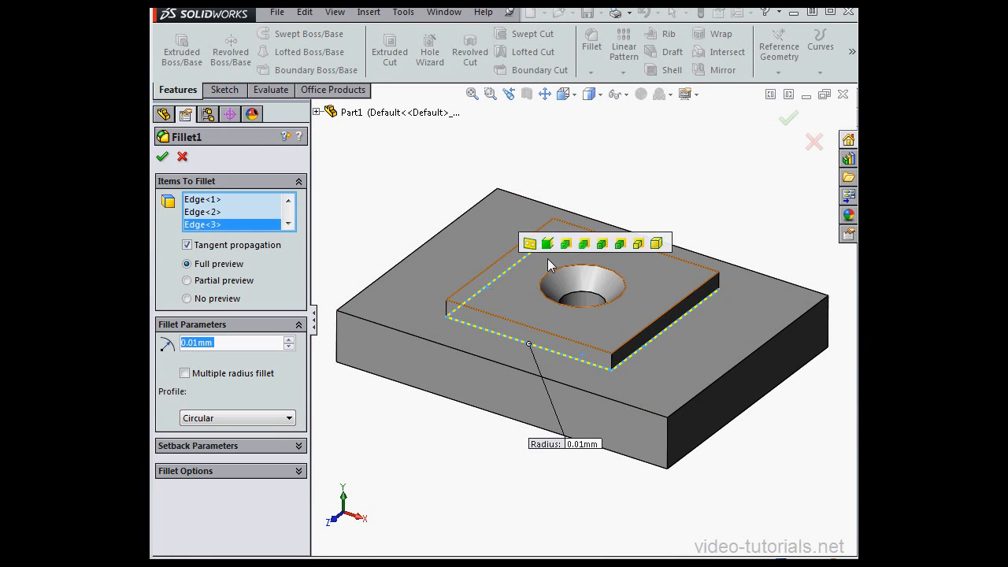
pyautogui.click(688, 278)
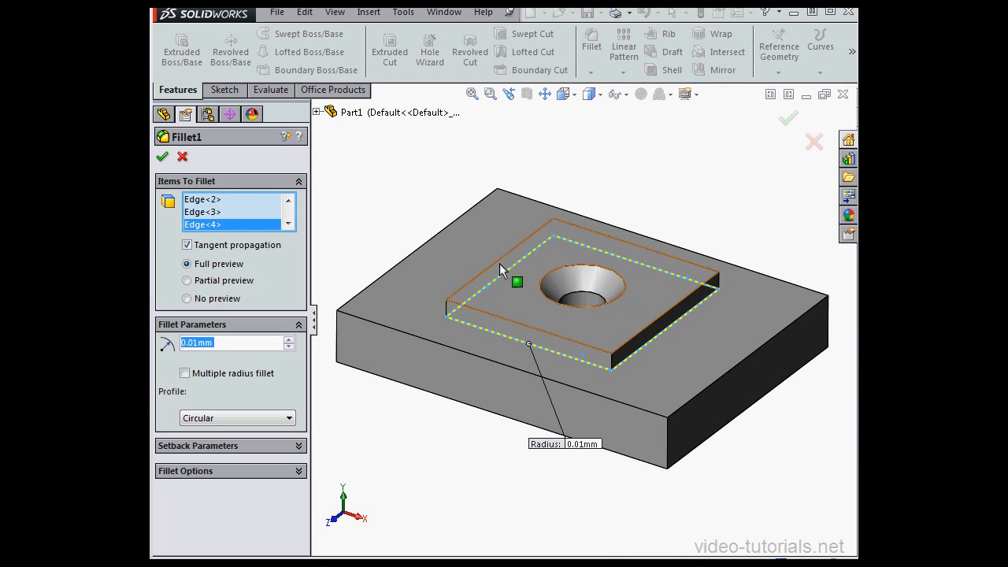
pyautogui.click(163, 156)
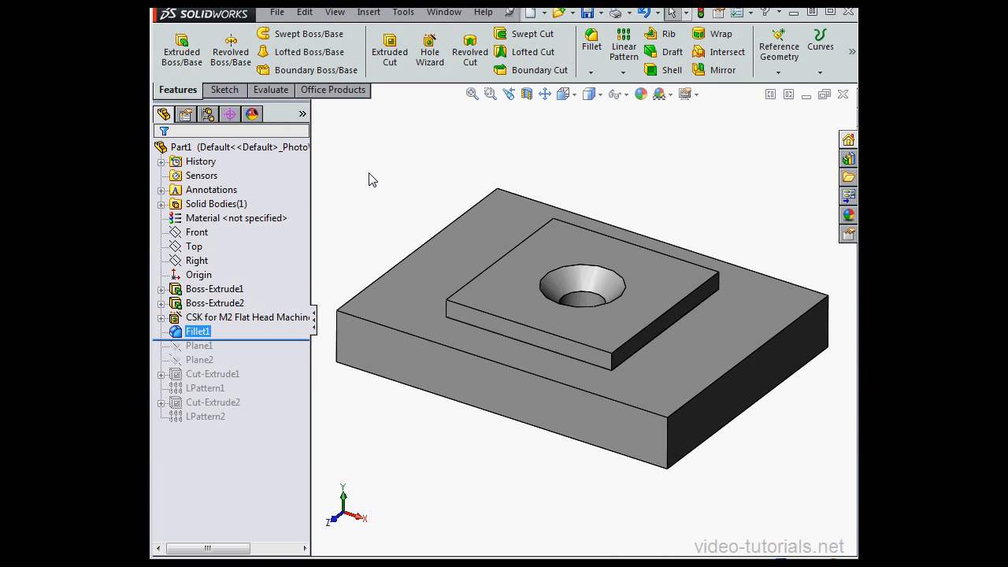
# Calculate a geometry analysis of the part with all four base edges of the raised block filleted, and close it
pyautogui.click(404, 12)
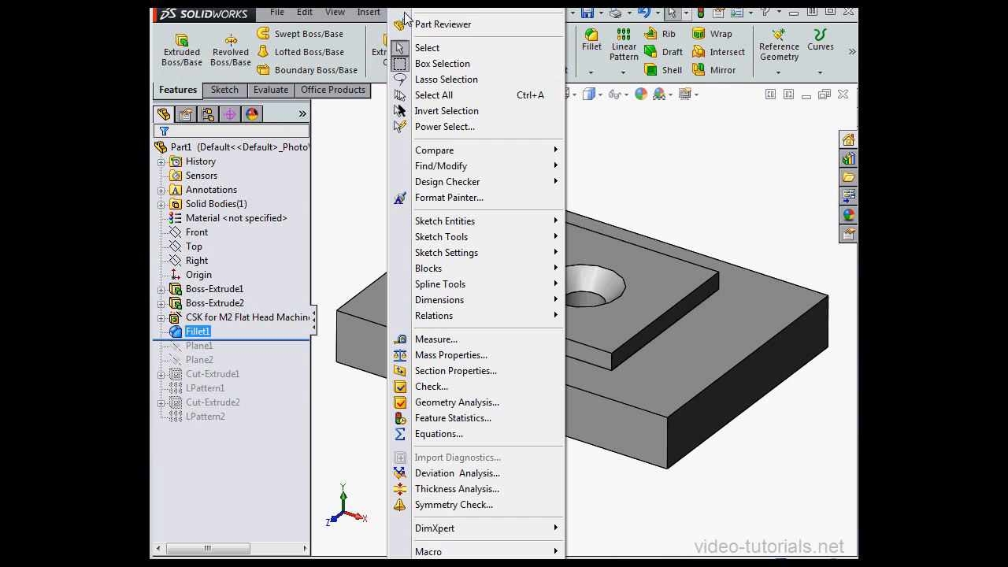
pyautogui.click(464, 401)
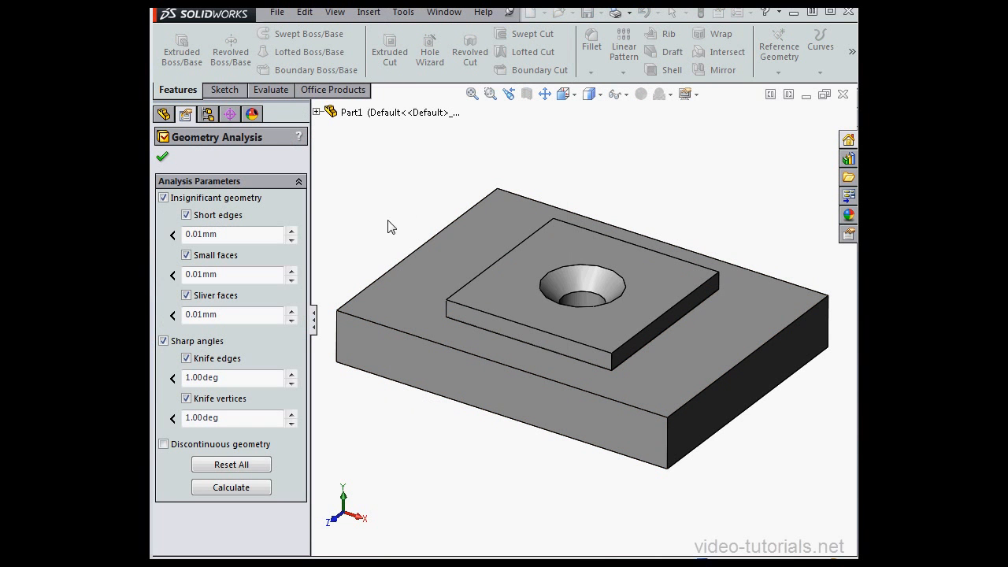
pyautogui.click(251, 489)
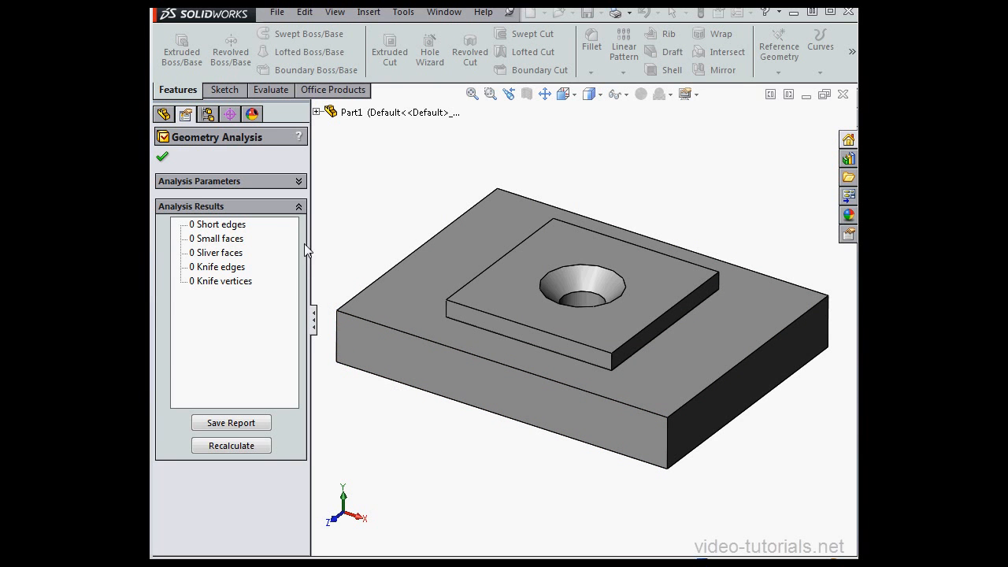
pyautogui.click(162, 156)
# Suppress the 0.01 mm fillet and roll the feature history forward past the last linear pattern
pyautogui.click(197, 332)
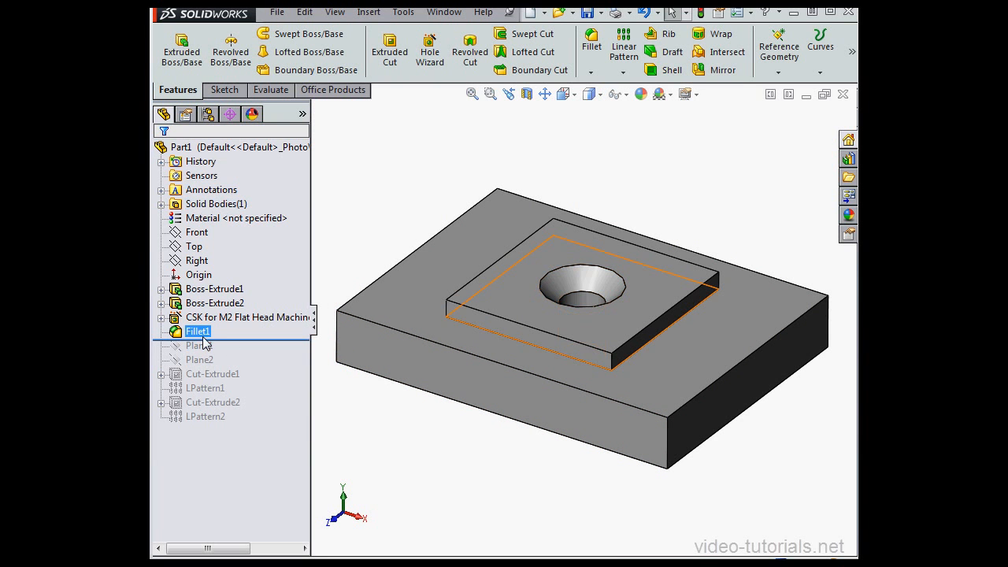
pyautogui.rightClick(201, 337)
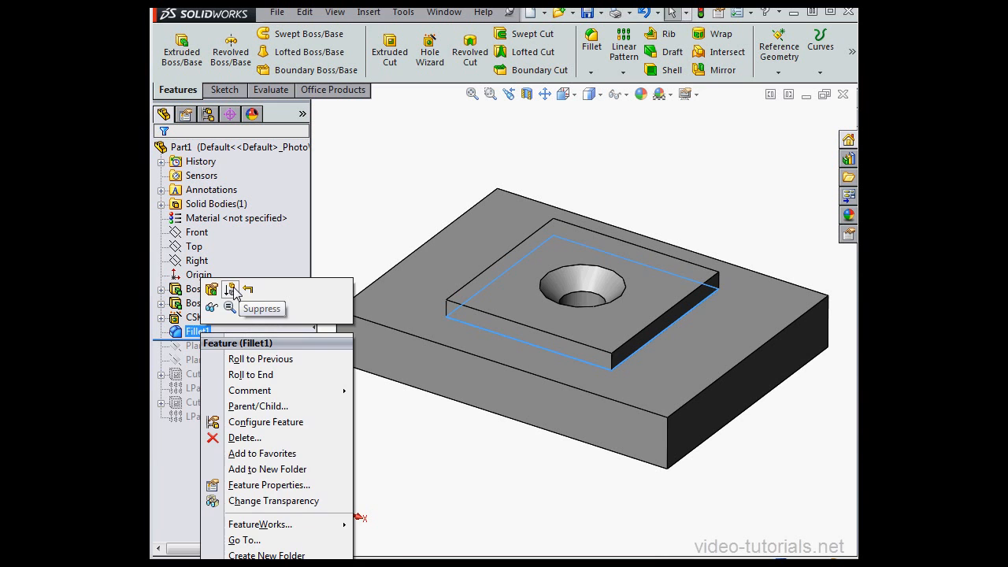
pyautogui.click(233, 289)
pyautogui.moveTo(279, 337); pyautogui.dragTo(264, 426)
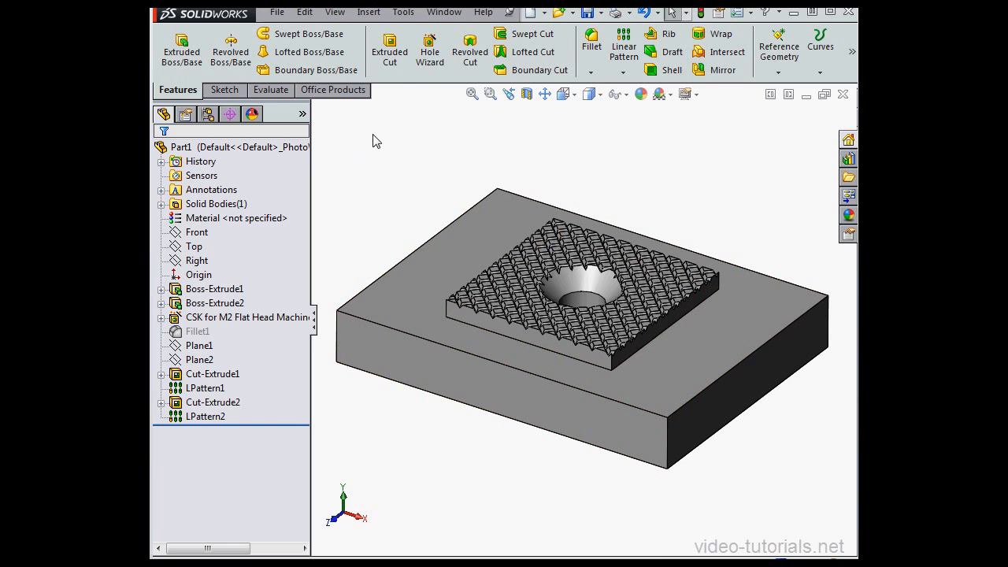
# Calculate a geometry analysis of the part with the patterned cuts restored and expand the short edges results
pyautogui.click(403, 12)
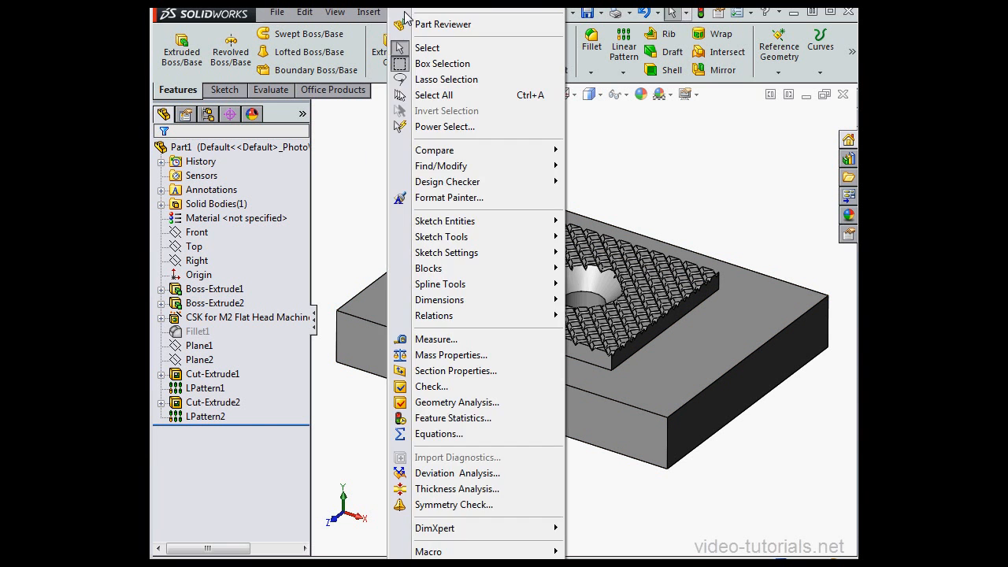
pyautogui.click(477, 404)
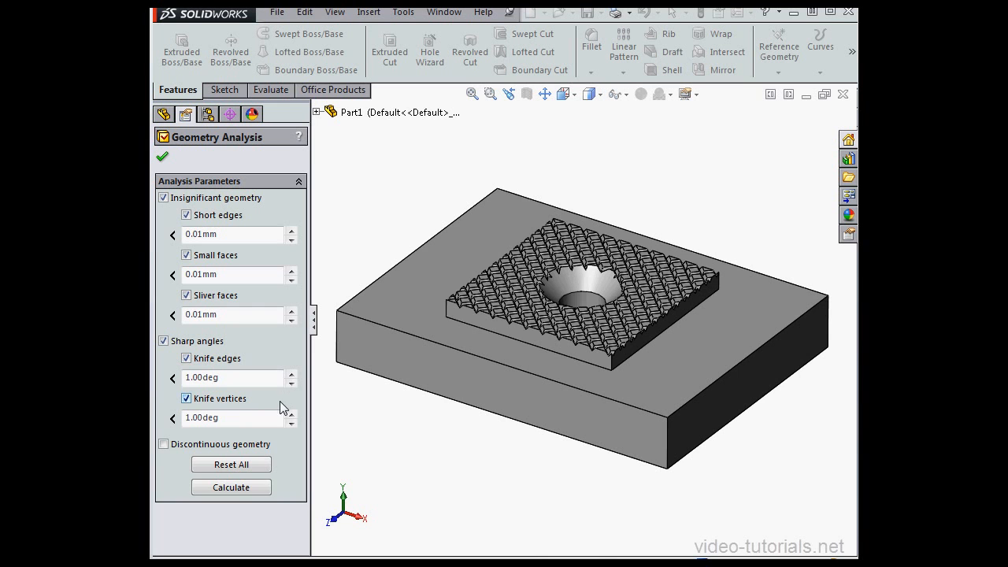
pyautogui.click(253, 488)
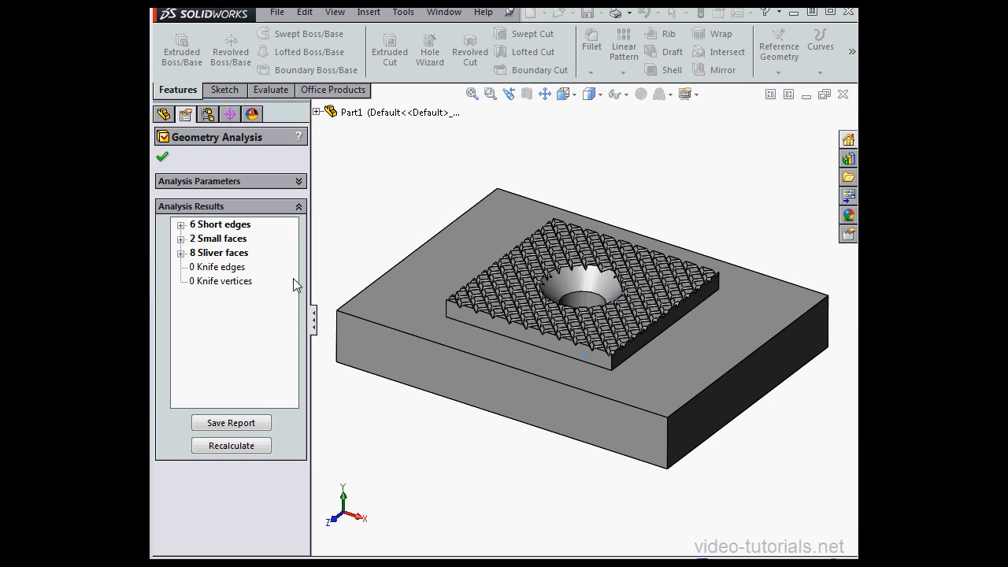
pyautogui.click(181, 226)
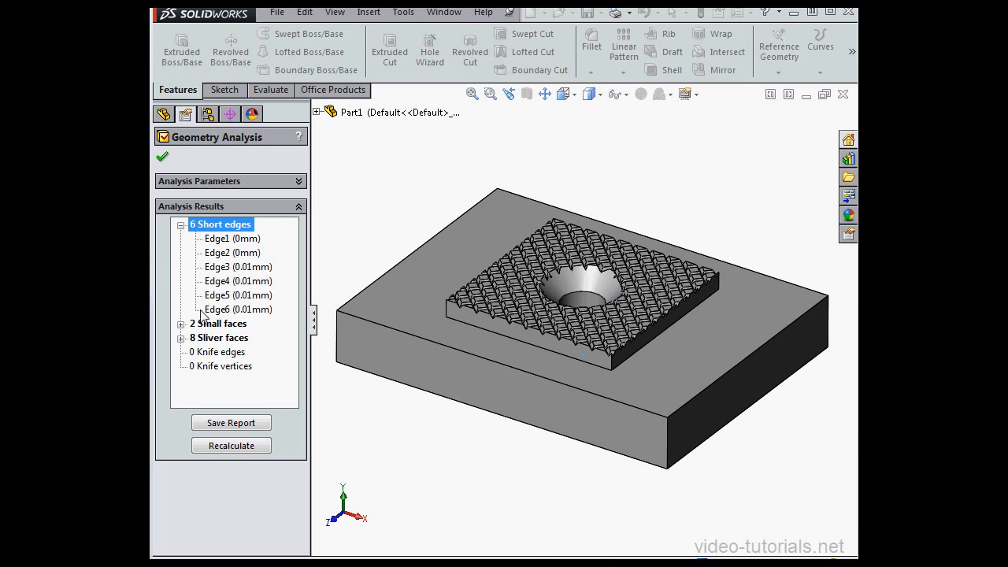
# Examine the first two short edges in the model, inspect the first up close at the countersink rim, and close the analysis
pyautogui.click(242, 240)
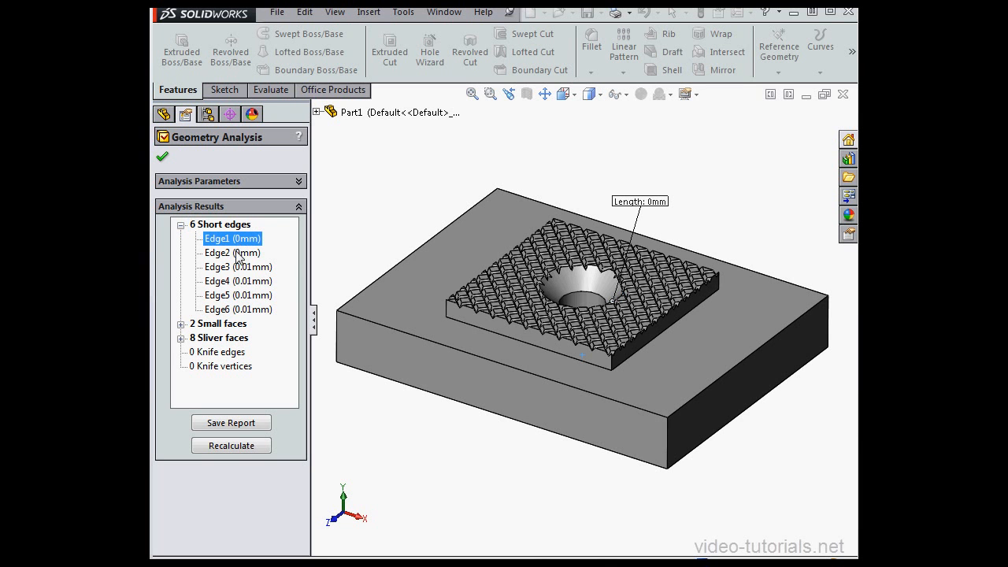
pyautogui.click(238, 253)
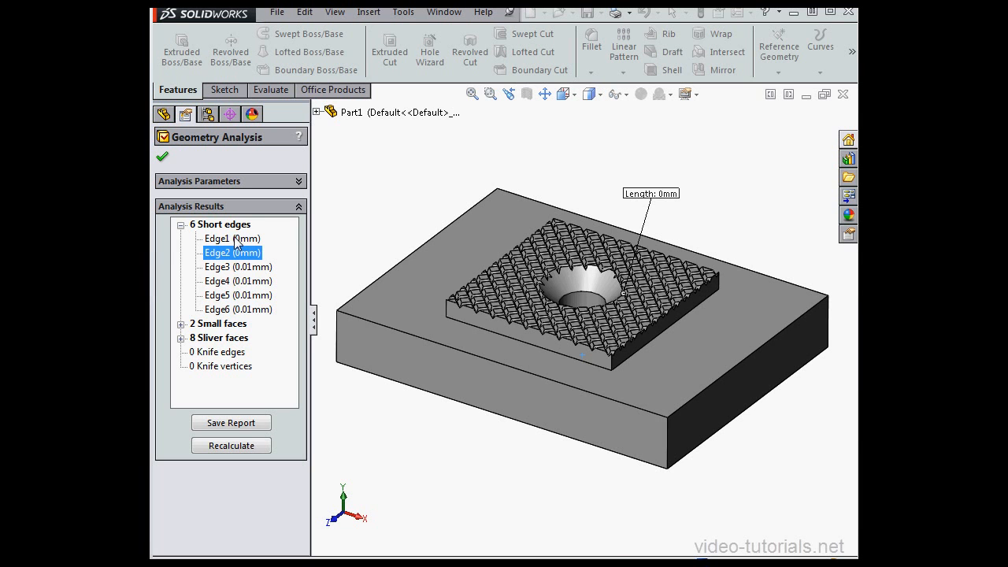
pyautogui.click(234, 239)
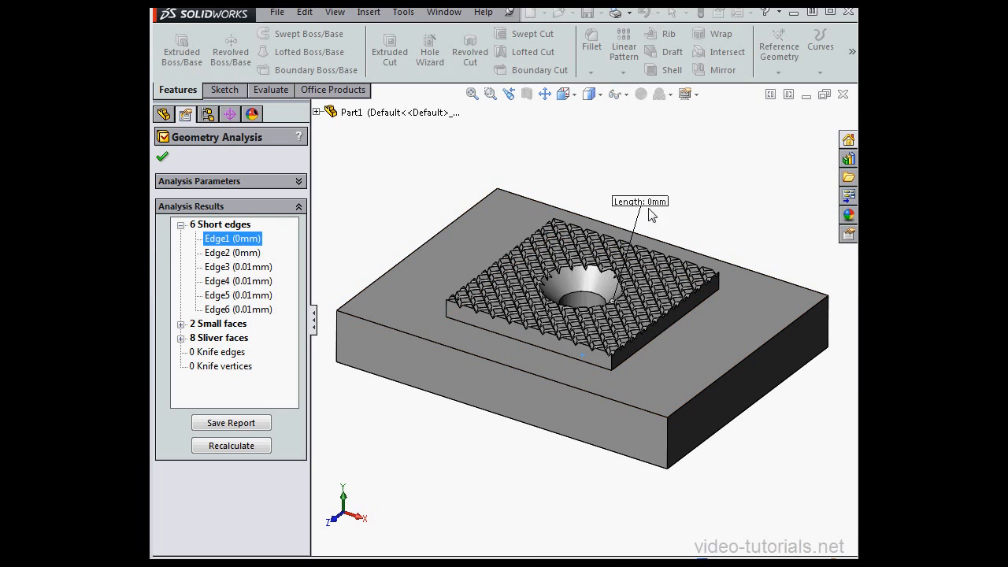
pyautogui.moveTo(646, 206); pyautogui.dragTo(685, 167)
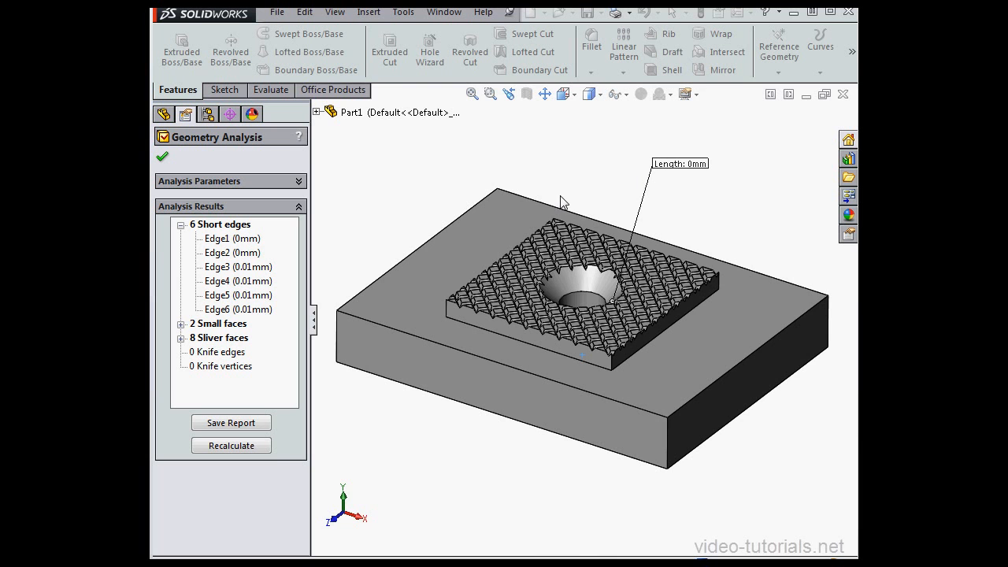
pyautogui.click(491, 94)
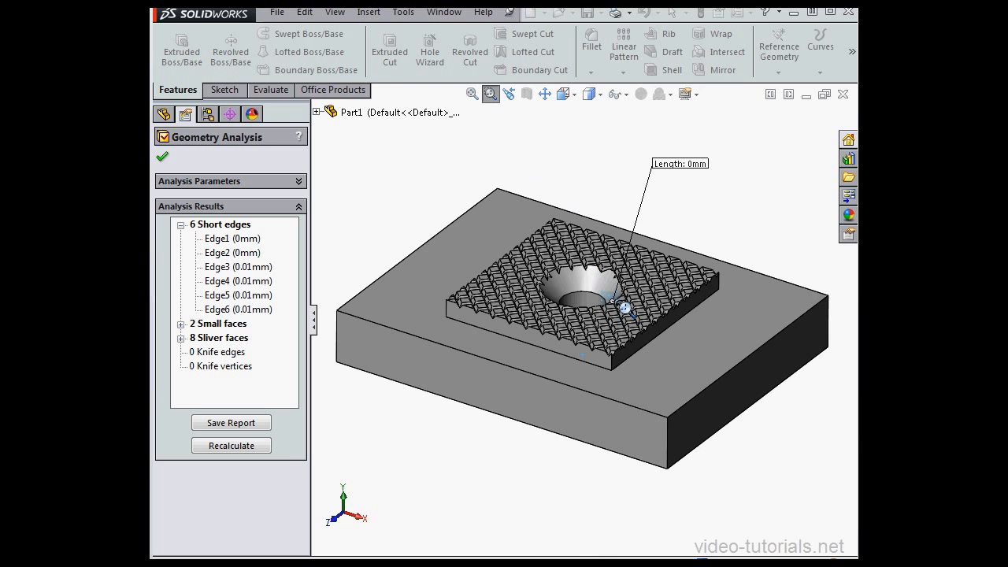
pyautogui.moveTo(619, 303); pyautogui.dragTo(635, 318)
pyautogui.moveTo(637, 400); pyautogui.dragTo(684, 451)
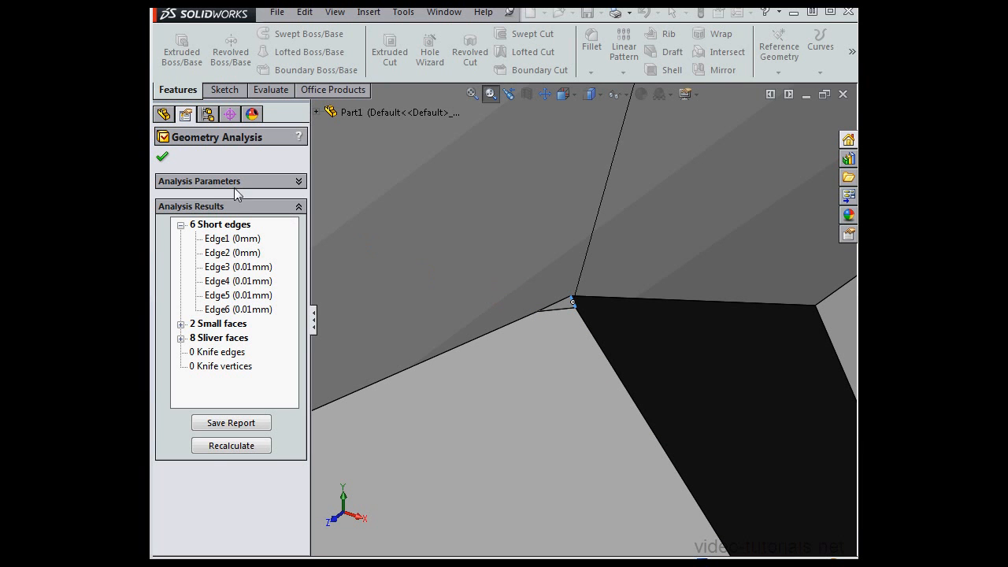
pyautogui.click(162, 157)
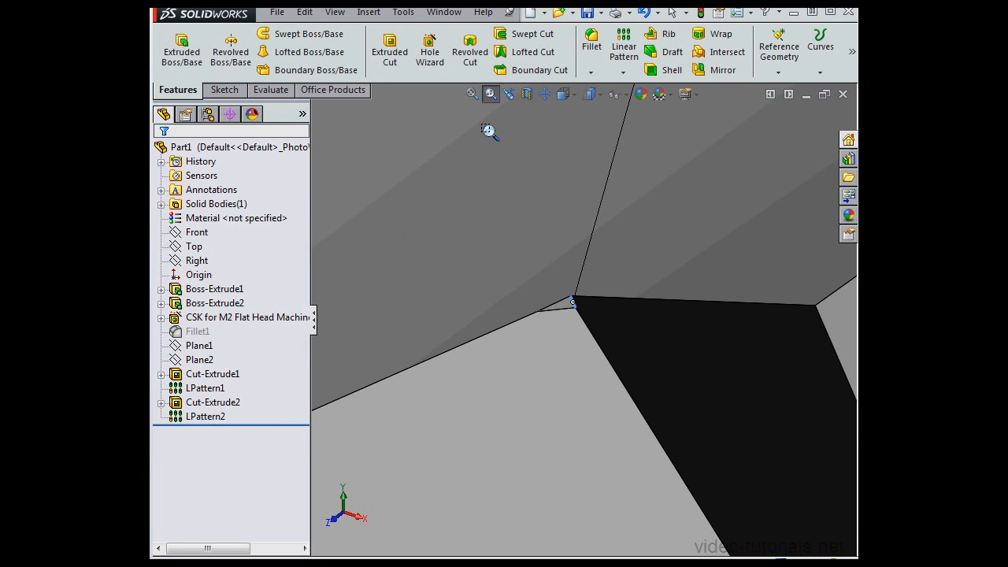
# Delete and patch the tiny triangular face beside the short edge at the countersink rim
pyautogui.click(374, 14)
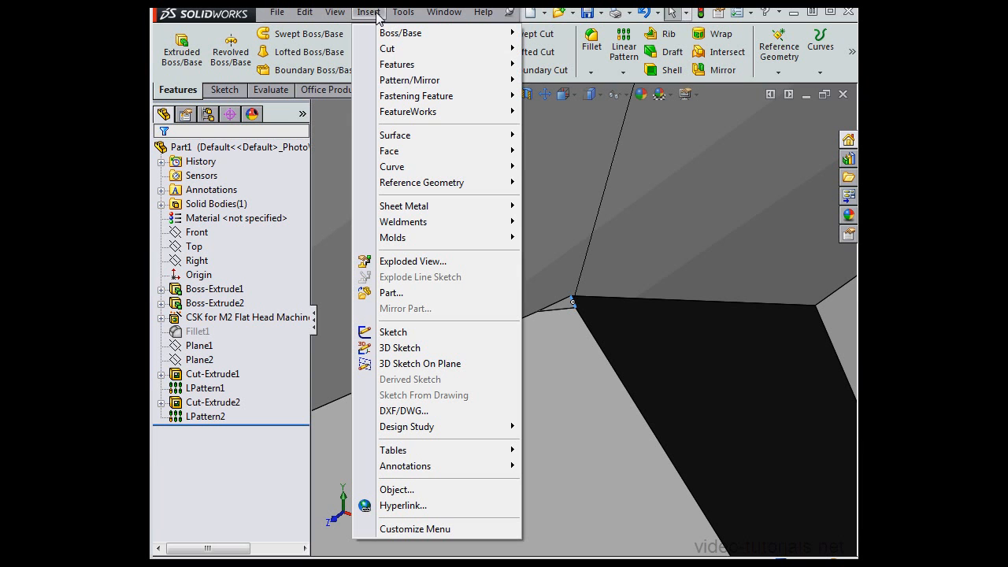
pyautogui.moveTo(412, 152)
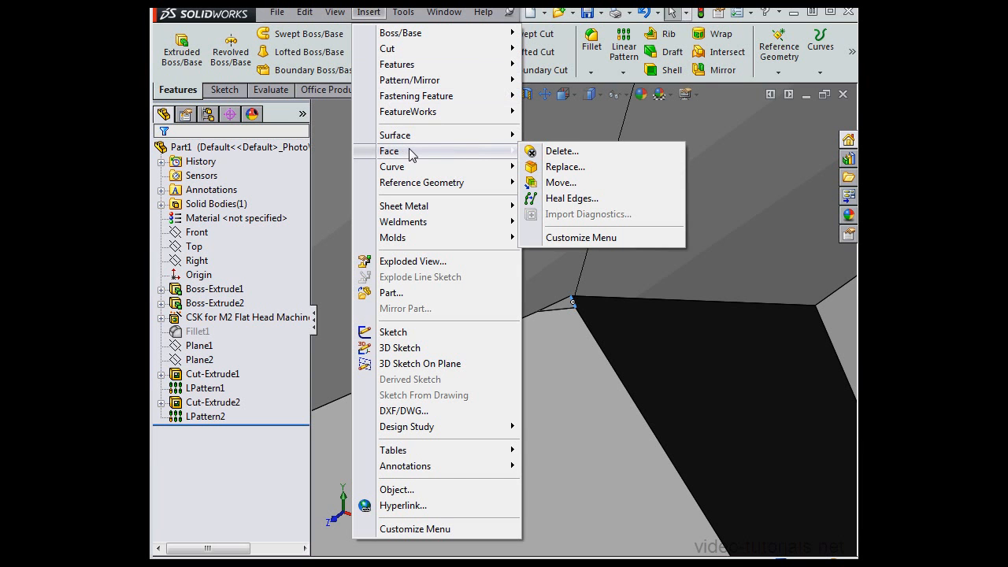
pyautogui.click(555, 151)
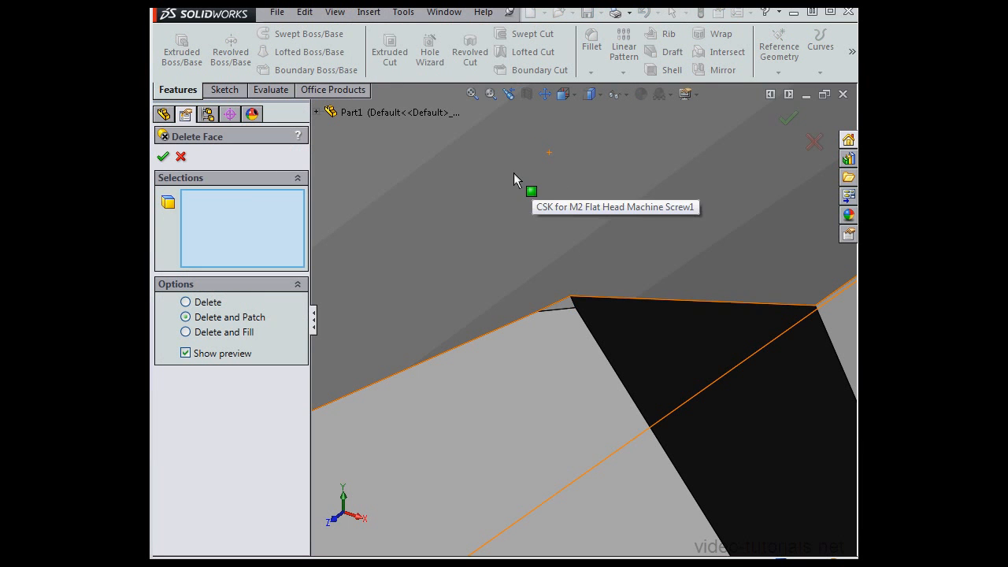
pyautogui.click(567, 303)
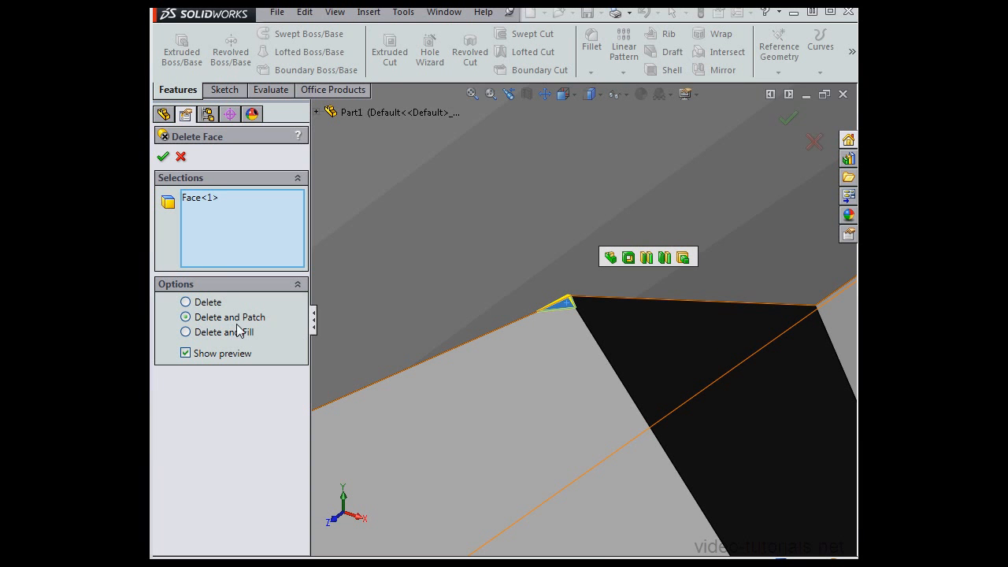
pyautogui.click(163, 156)
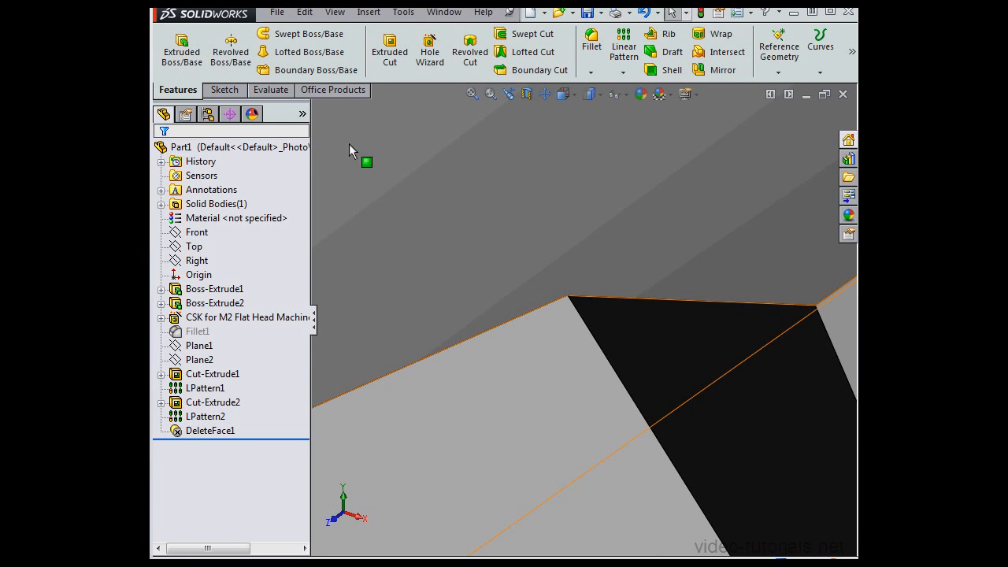
# Calculate a geometry analysis for insignificant geometry only, excluding sharp angles, and expand the sliver faces results
pyautogui.click(472, 93)
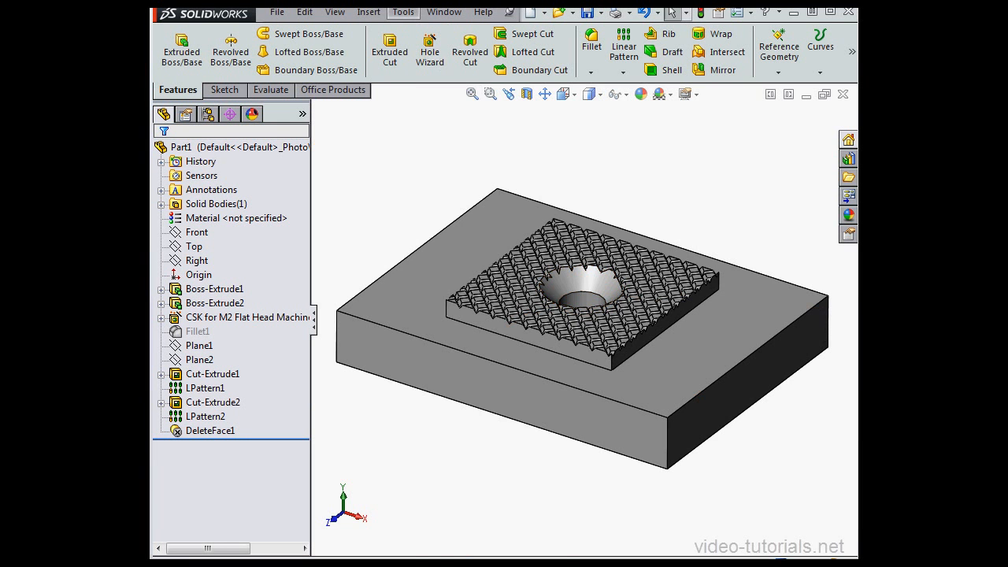
pyautogui.click(402, 11)
pyautogui.click(455, 402)
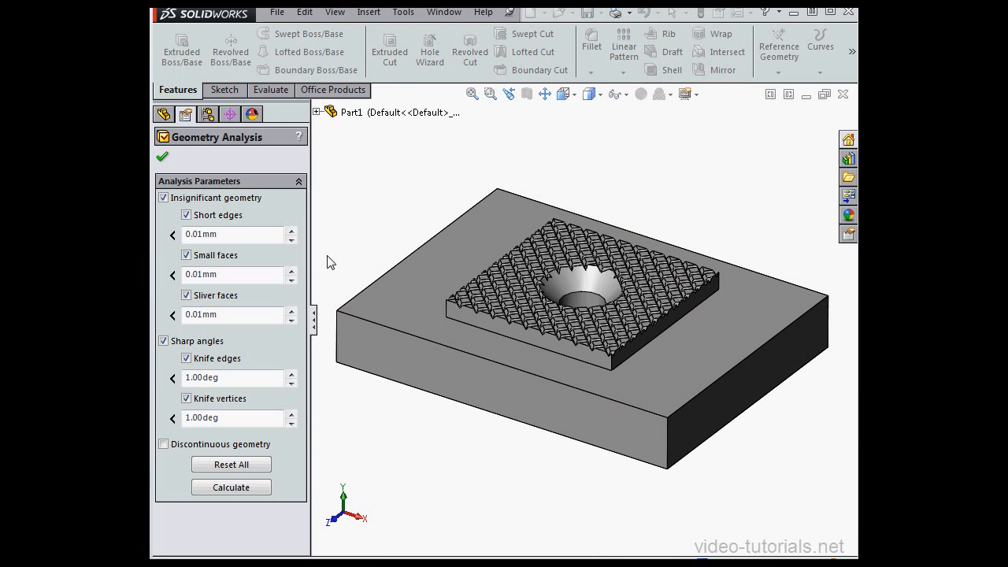
pyautogui.click(164, 341)
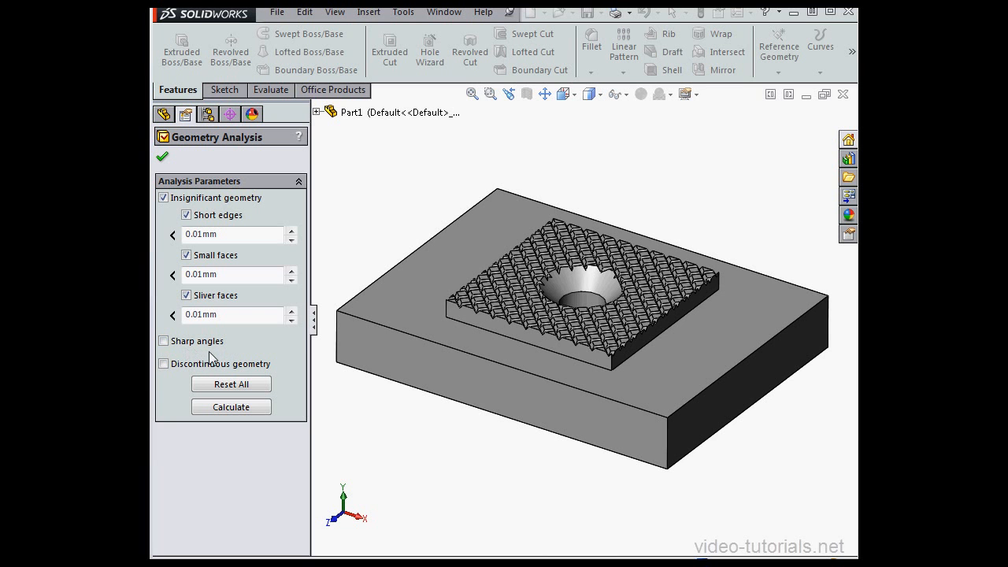
pyautogui.click(241, 409)
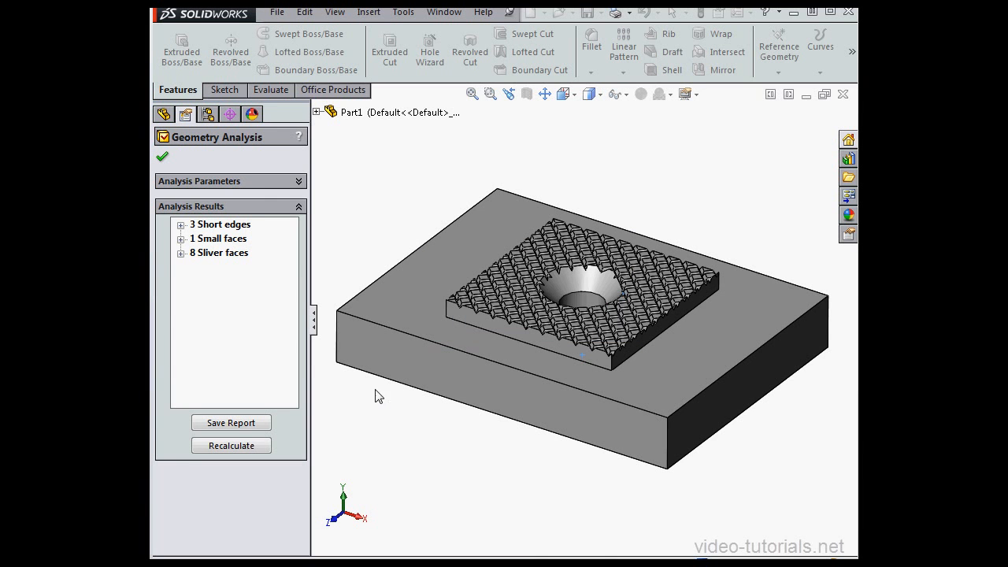
pyautogui.click(181, 253)
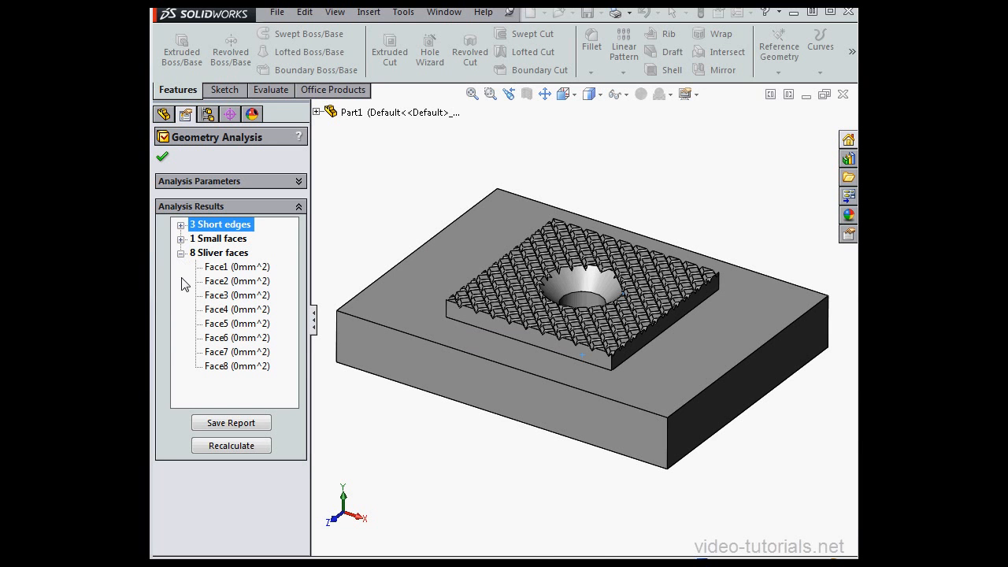
# Examine the first sliver face up close at the front of the countersink rim and close the analysis
pyautogui.click(243, 271)
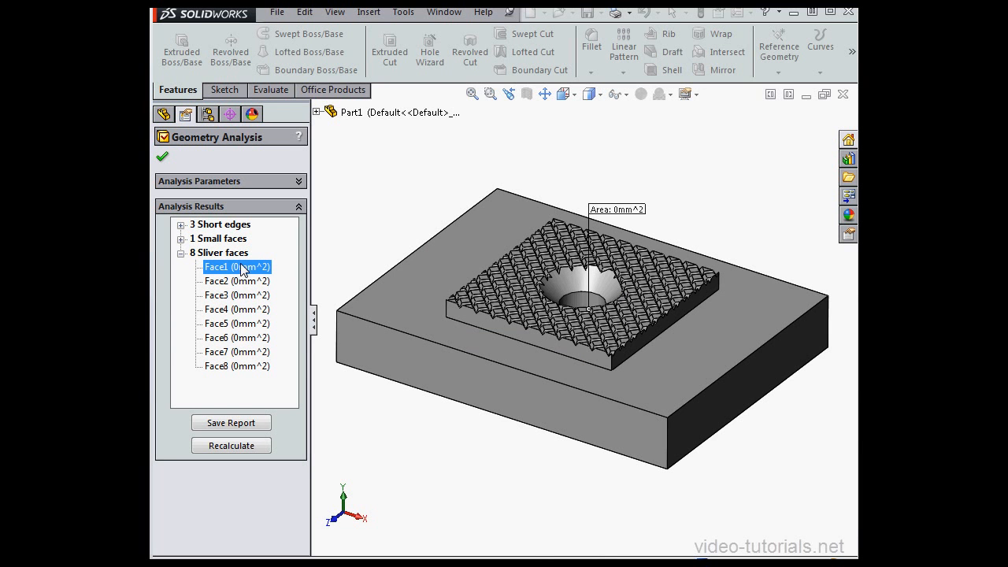
pyautogui.click(490, 94)
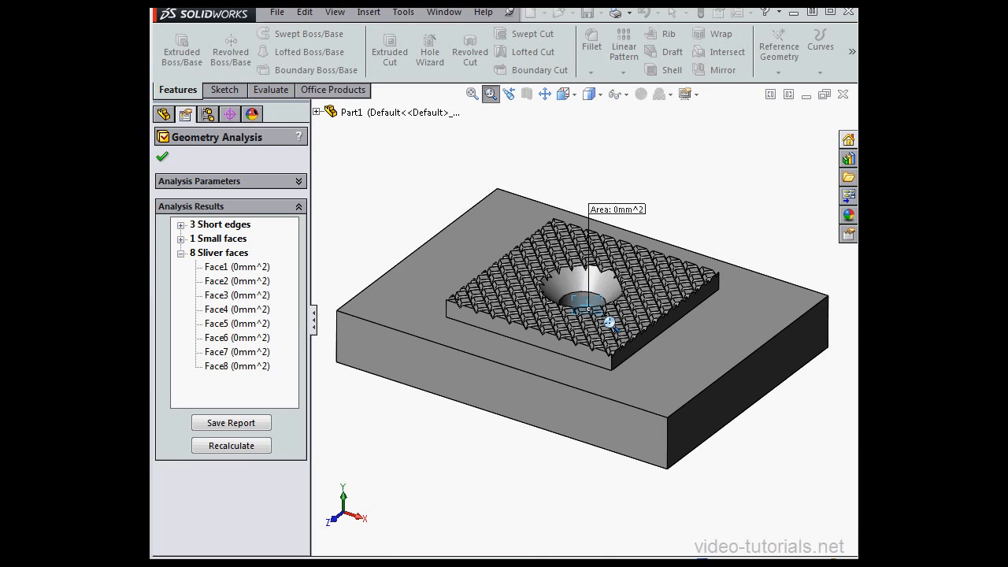
pyautogui.moveTo(609, 322); pyautogui.dragTo(611, 323)
pyautogui.moveTo(605, 367); pyautogui.dragTo(637, 398)
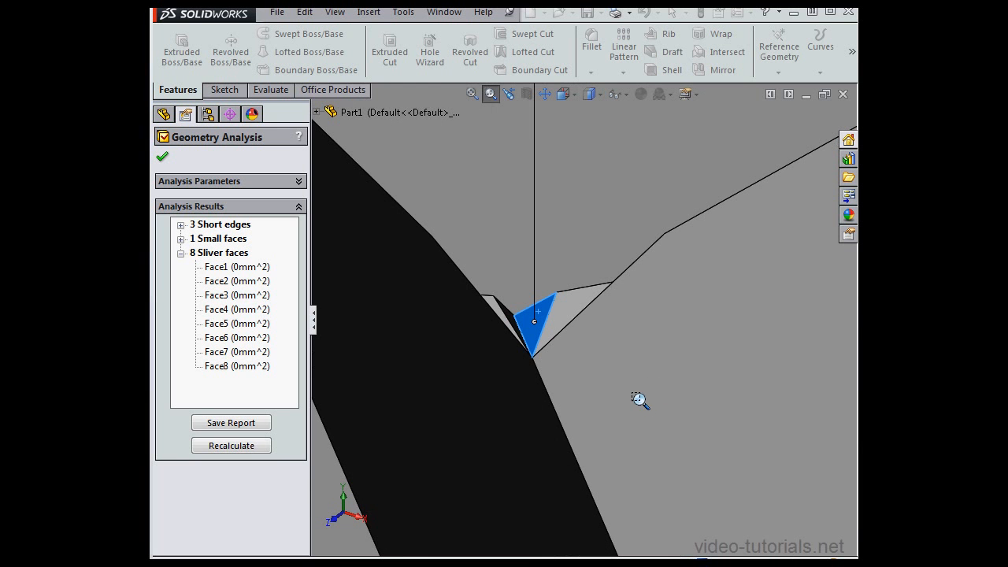
pyautogui.moveTo(479, 276); pyautogui.dragTo(584, 375)
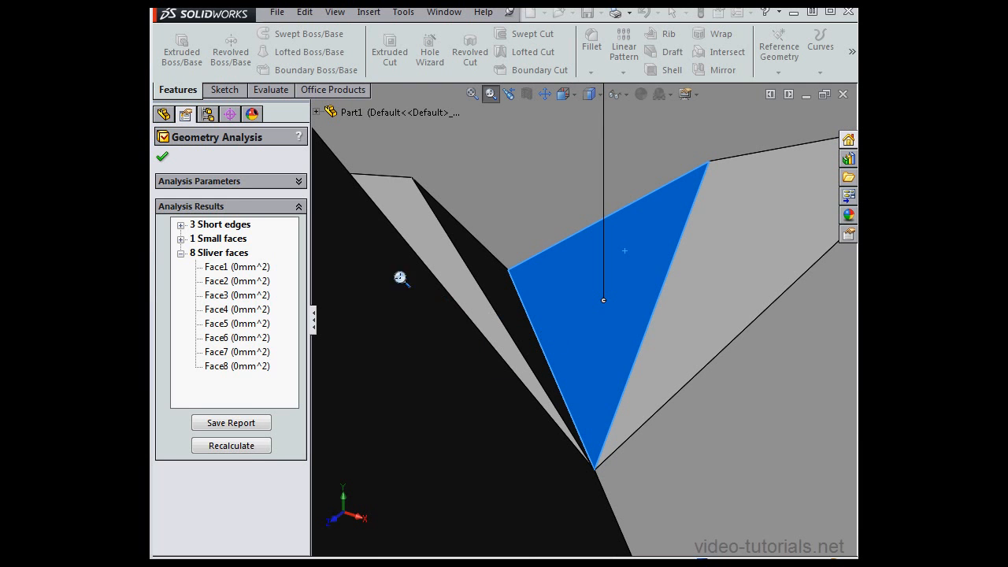
pyautogui.click(162, 156)
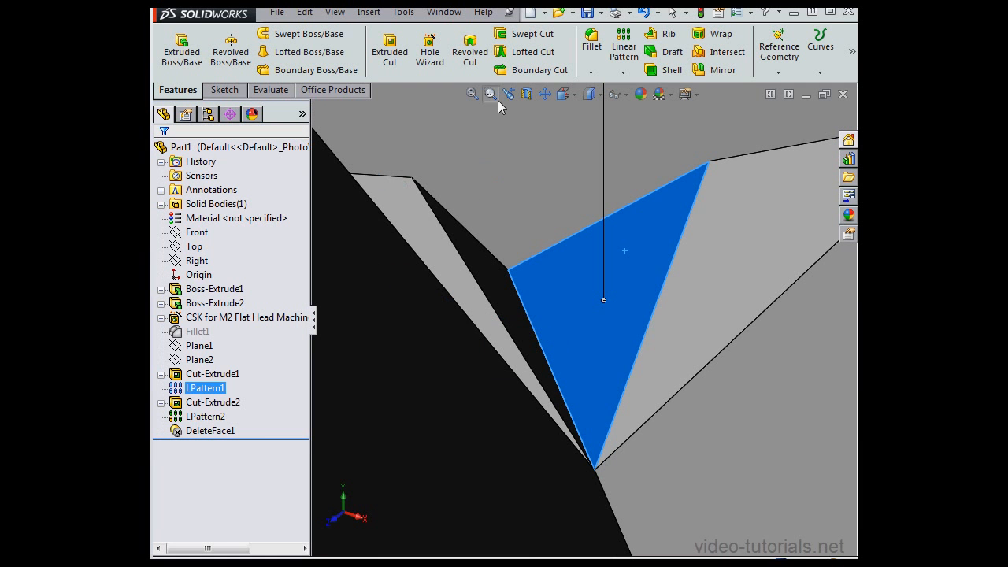
# Delete and patch the selected sliver face together with the dark triangular face adjoining it at the countersink rim
pyautogui.click(370, 13)
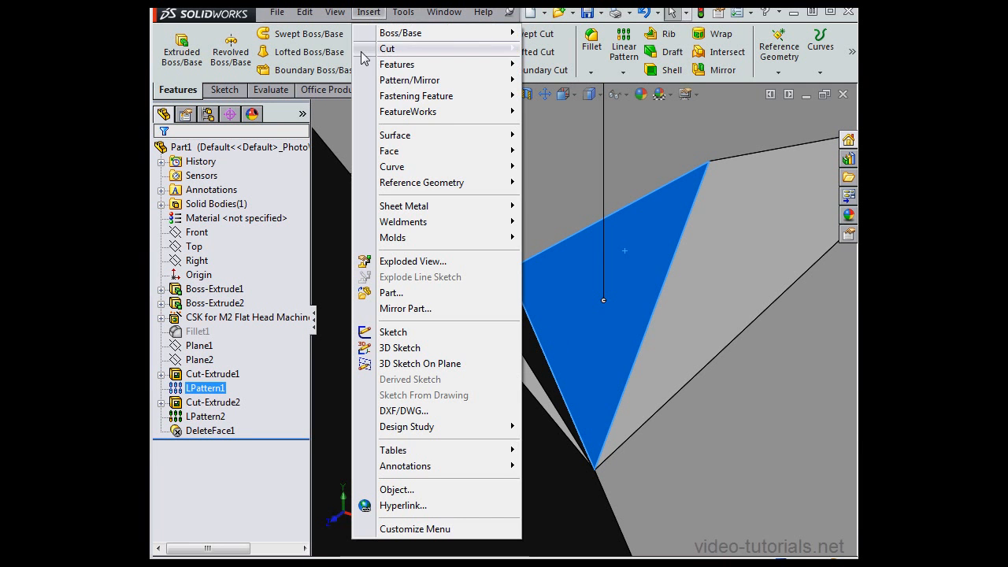
pyautogui.moveTo(410, 152)
pyautogui.click(547, 154)
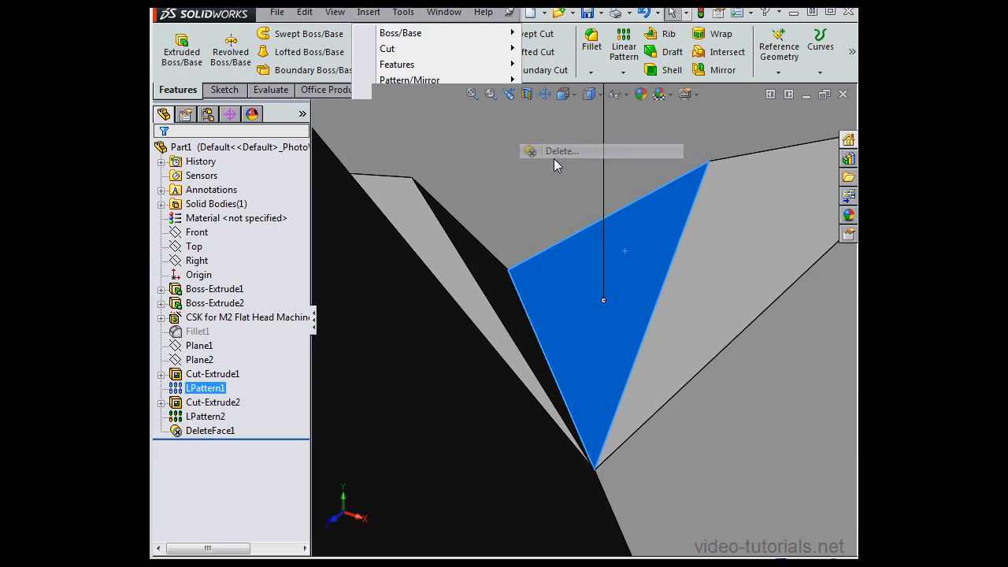
pyautogui.click(504, 300)
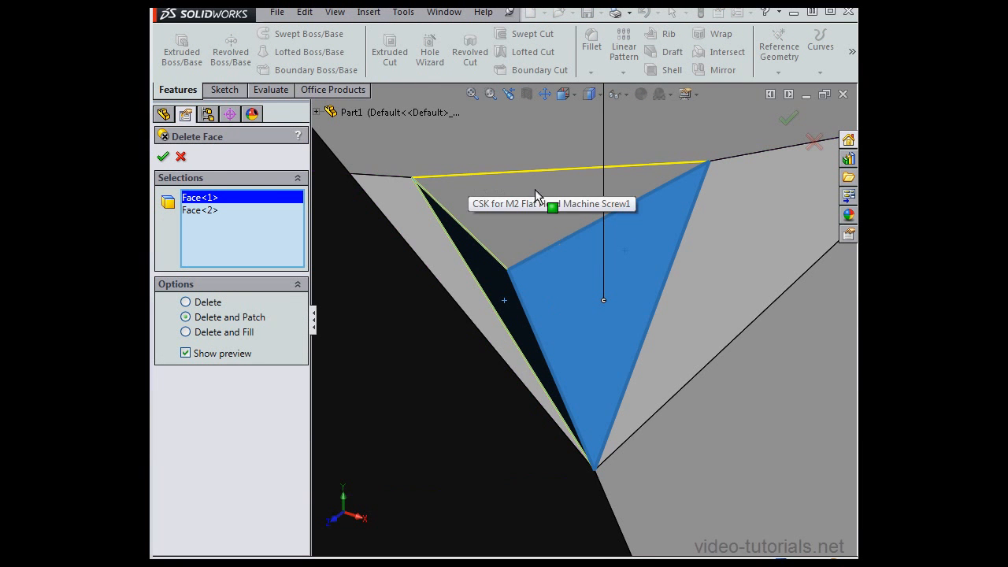
pyautogui.click(163, 155)
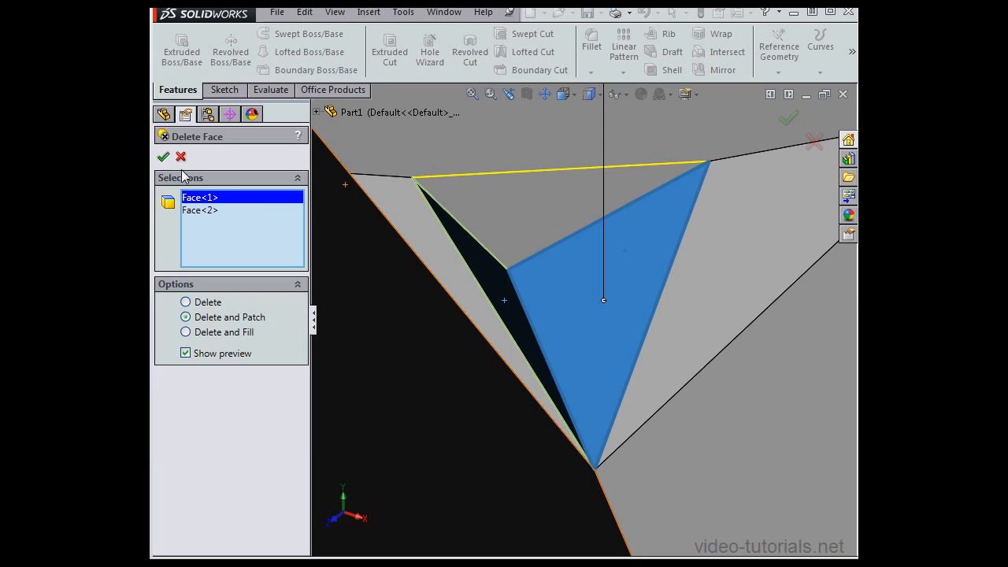
# Check the patched area at the countersink rim, and calculate a new geometry analysis of the whole part for insignificant geometry only
pyautogui.scroll(5, 635, 304)
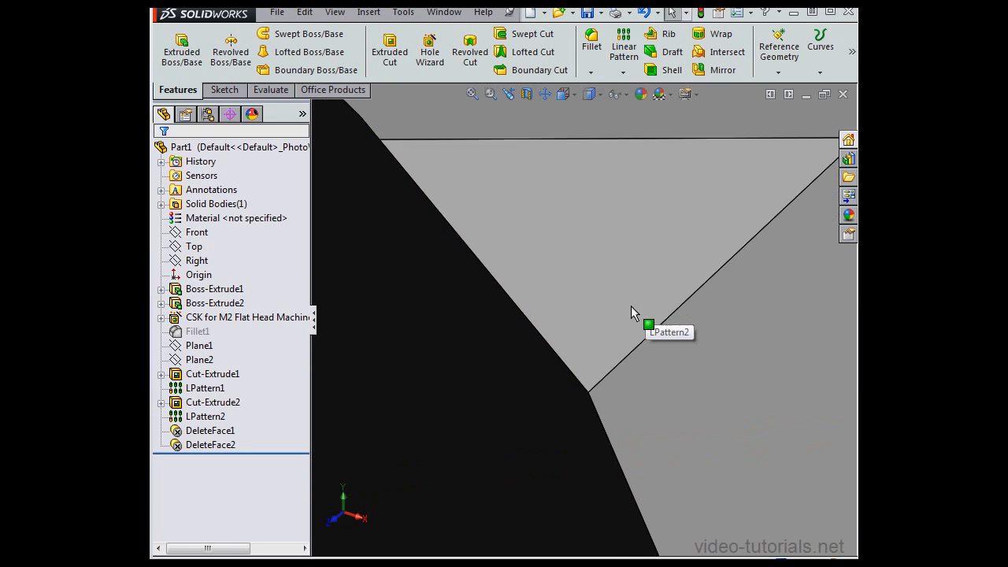
pyautogui.moveTo(647, 295); pyautogui.dragTo(626, 342, button='middle')
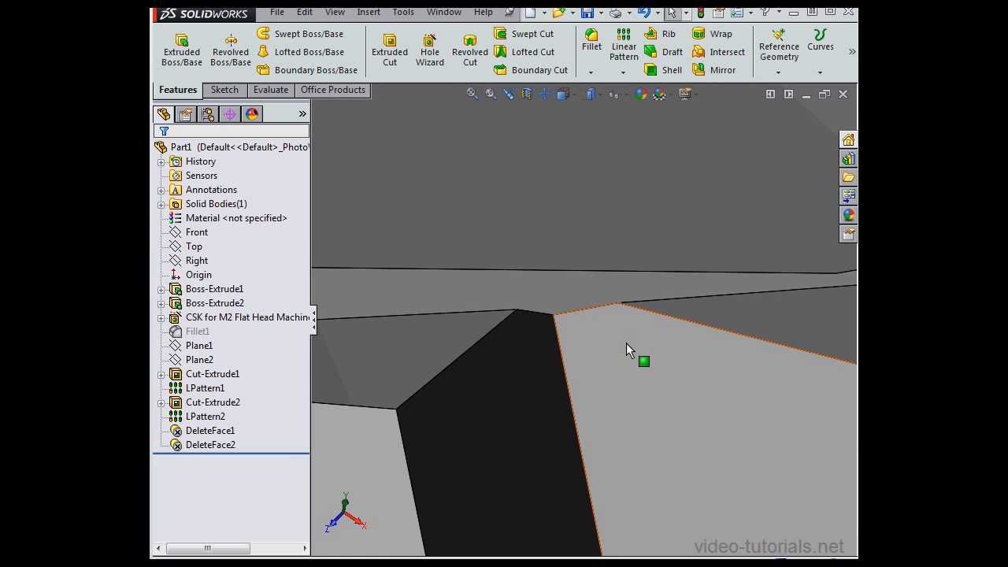
pyautogui.click(472, 93)
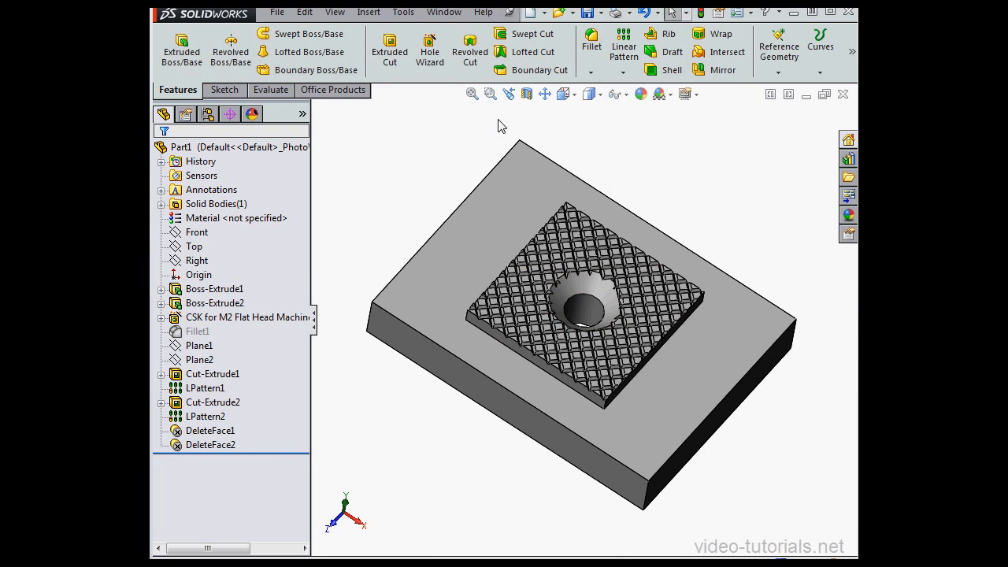
pyautogui.click(403, 13)
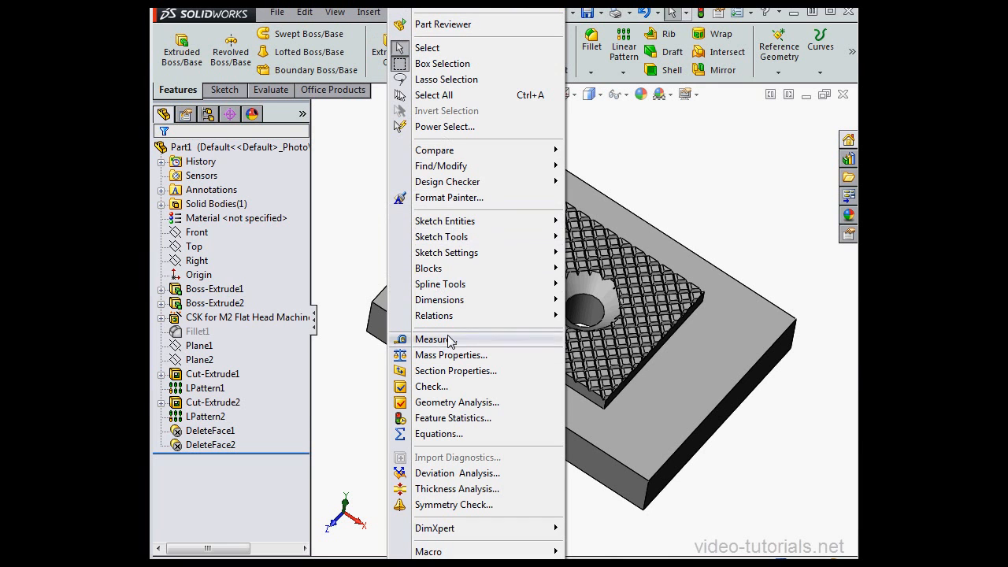
pyautogui.click(462, 403)
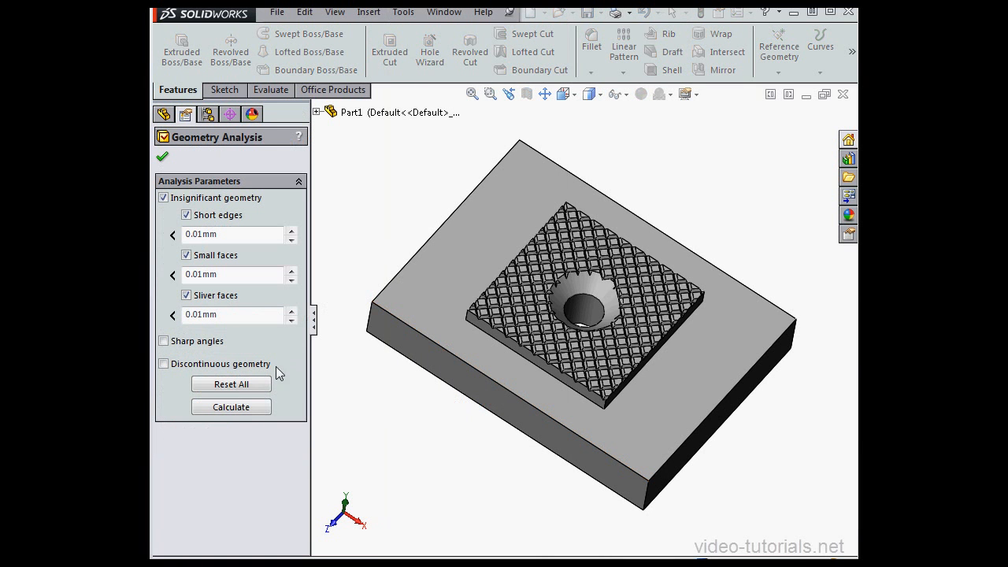
pyautogui.click(242, 410)
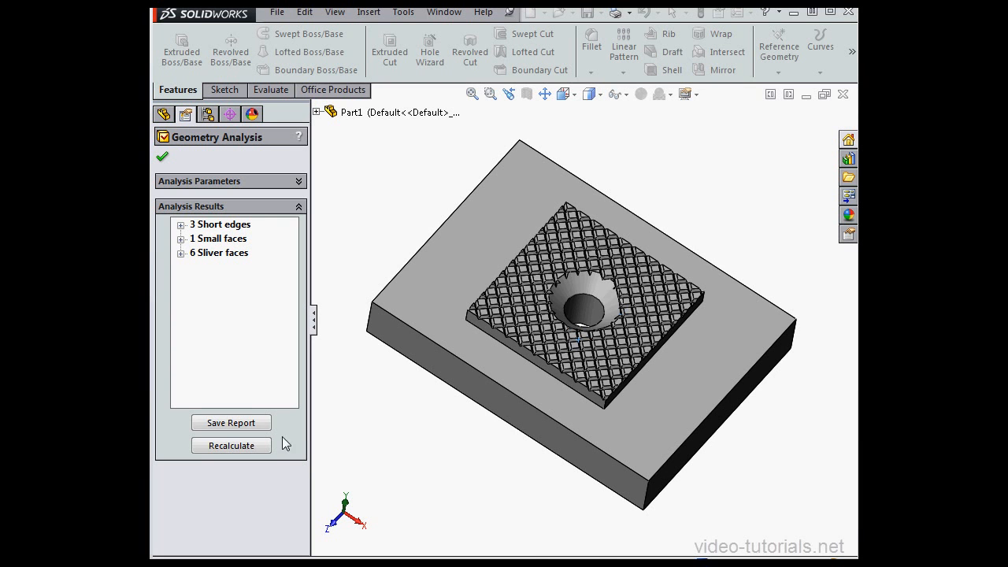
# Examine the analysis report's save settings and the list of views available under Current and specified views, and cancel without saving
pyautogui.click(231, 423)
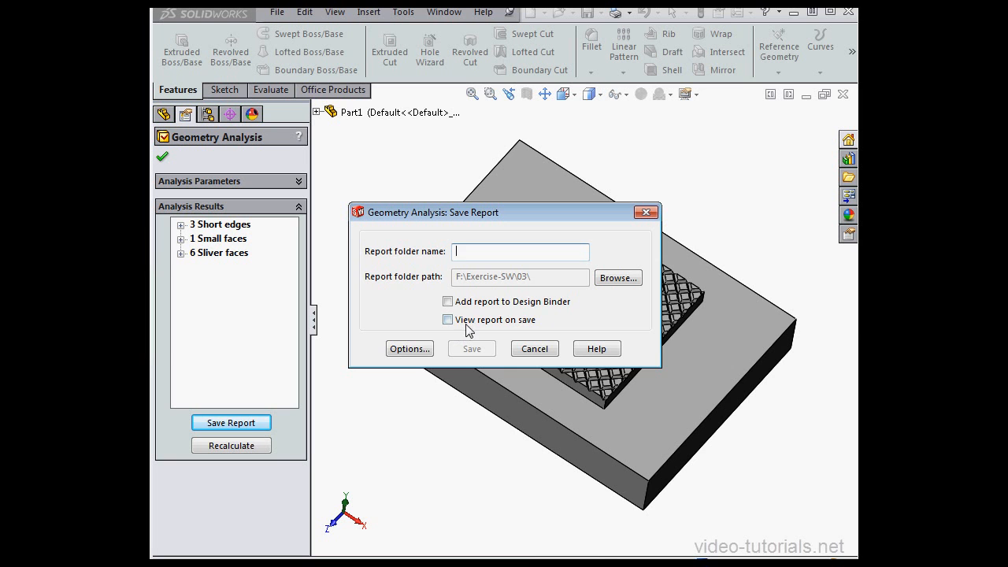
pyautogui.click(416, 348)
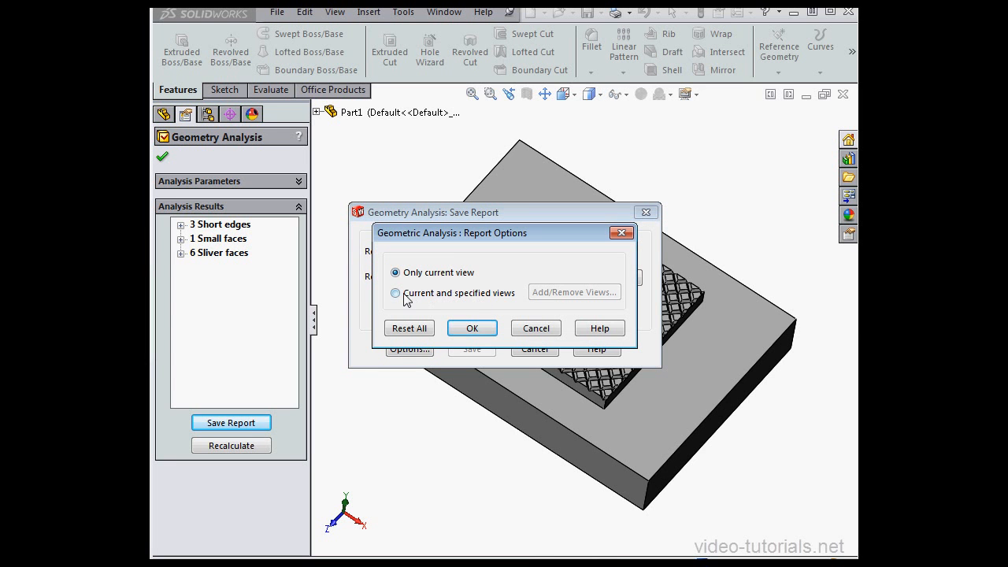
pyautogui.click(396, 293)
pyautogui.click(584, 295)
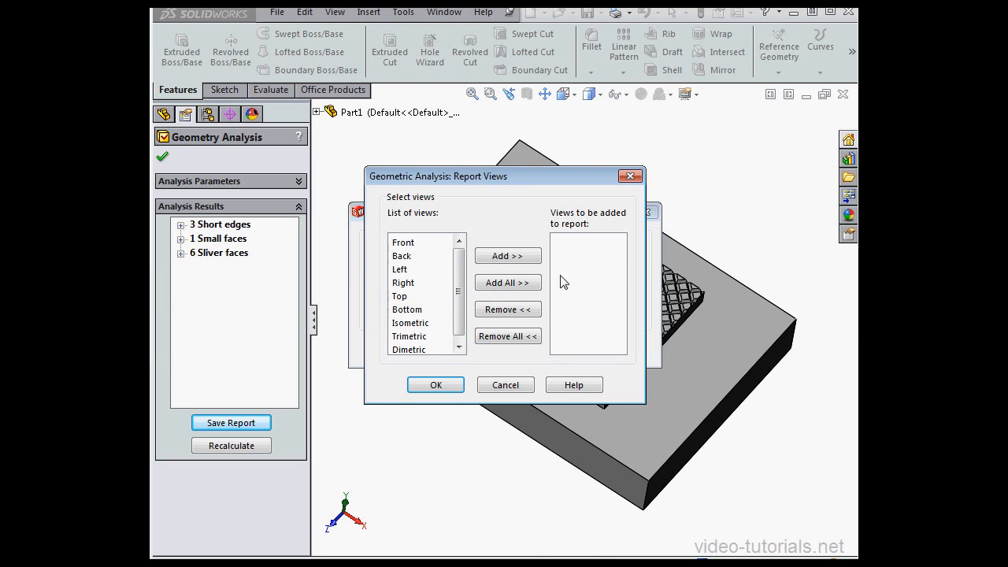
pyautogui.click(516, 392)
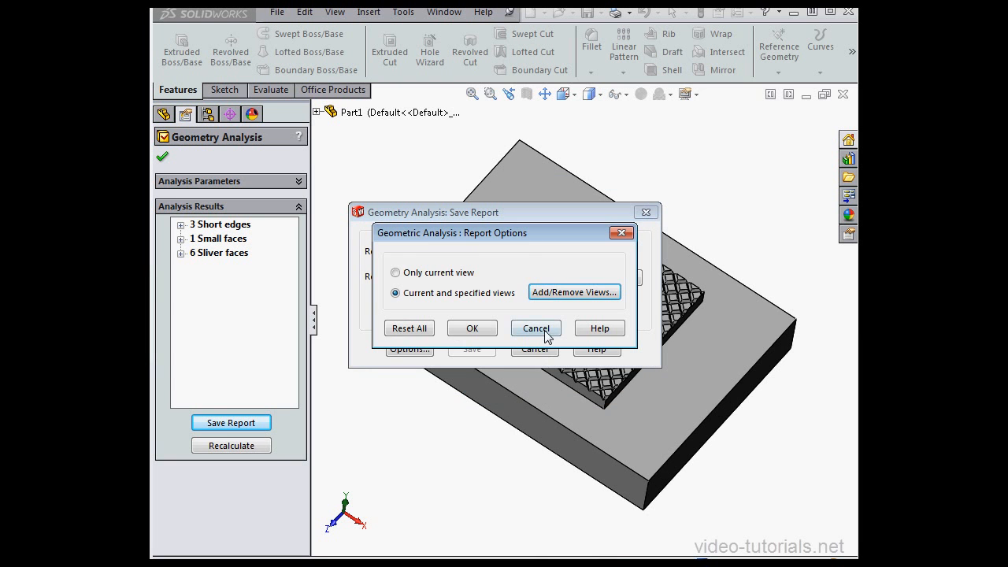
pyautogui.click(543, 333)
pyautogui.click(540, 351)
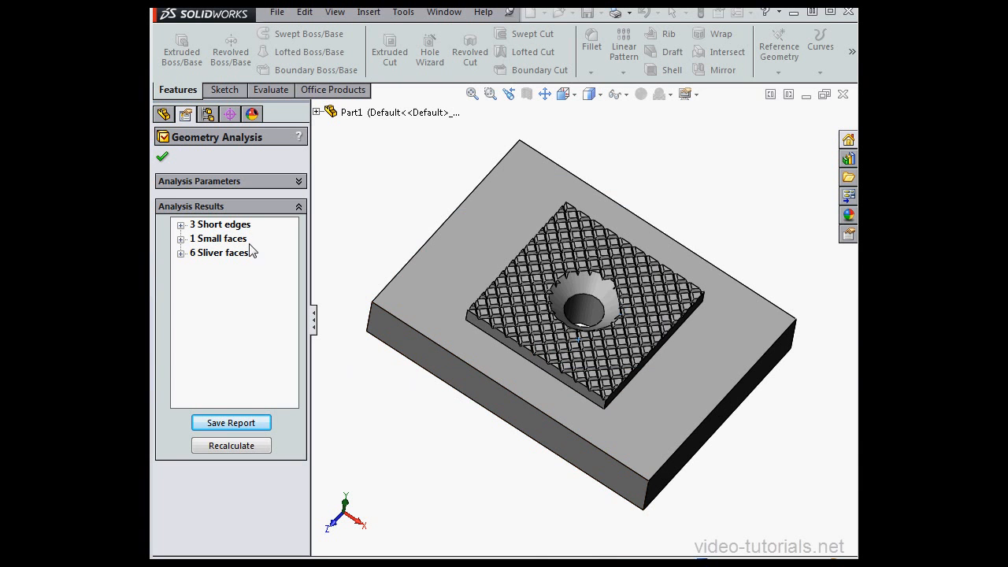